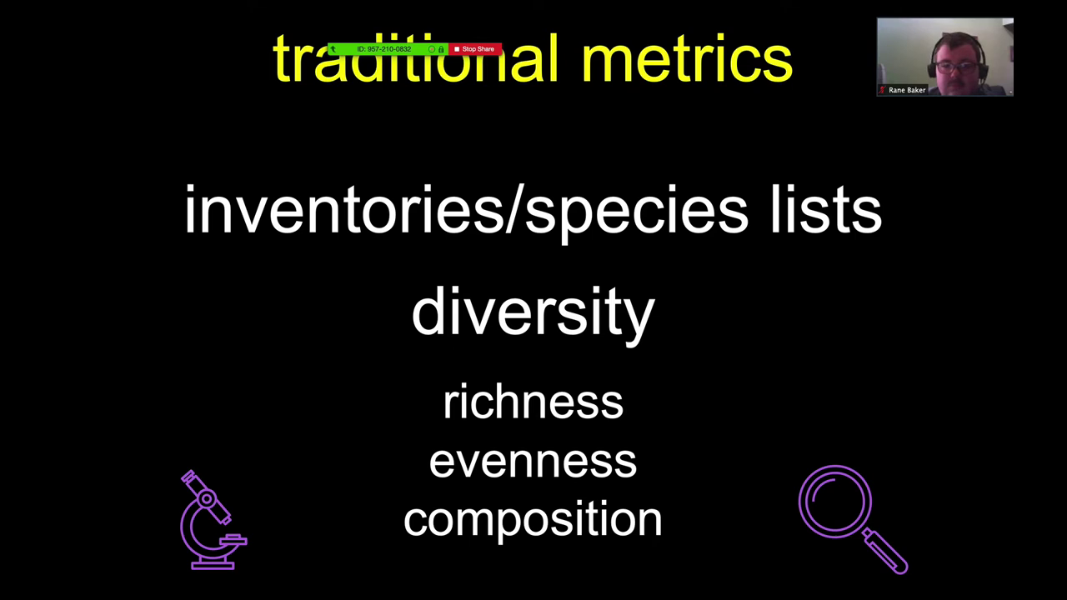
# - Advance the shared slideshow two slides, past taxonomy-focused vs. independent, to the sticky-trap photos slide
pyautogui.press('Right')
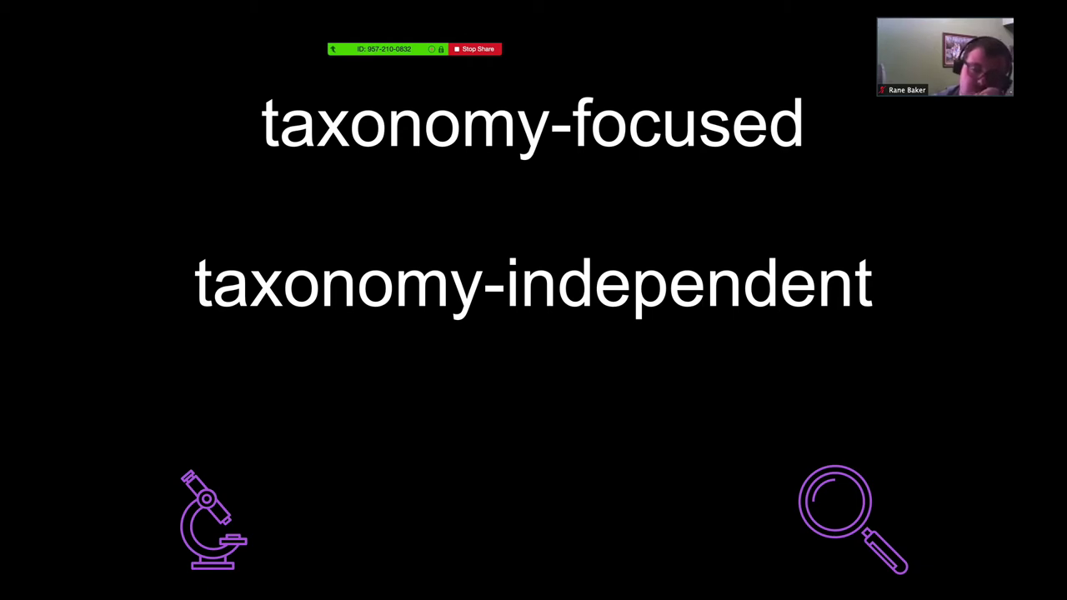
pyautogui.press('Right')
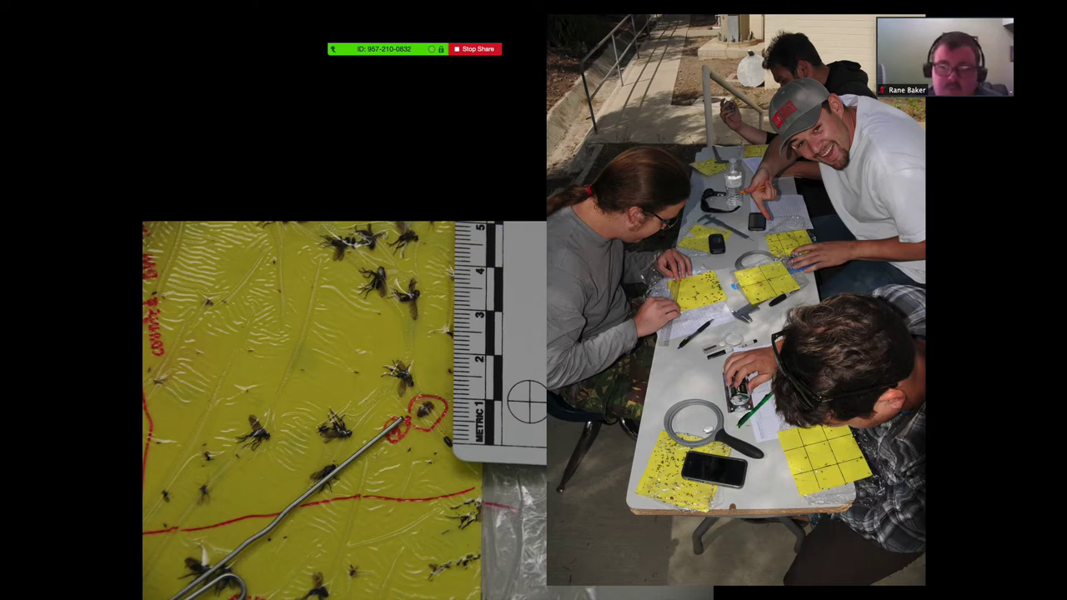
# - Switch Zoom videos to a grid and drag the gallery panel up toward the top-right
pyautogui.moveTo(900, 42)
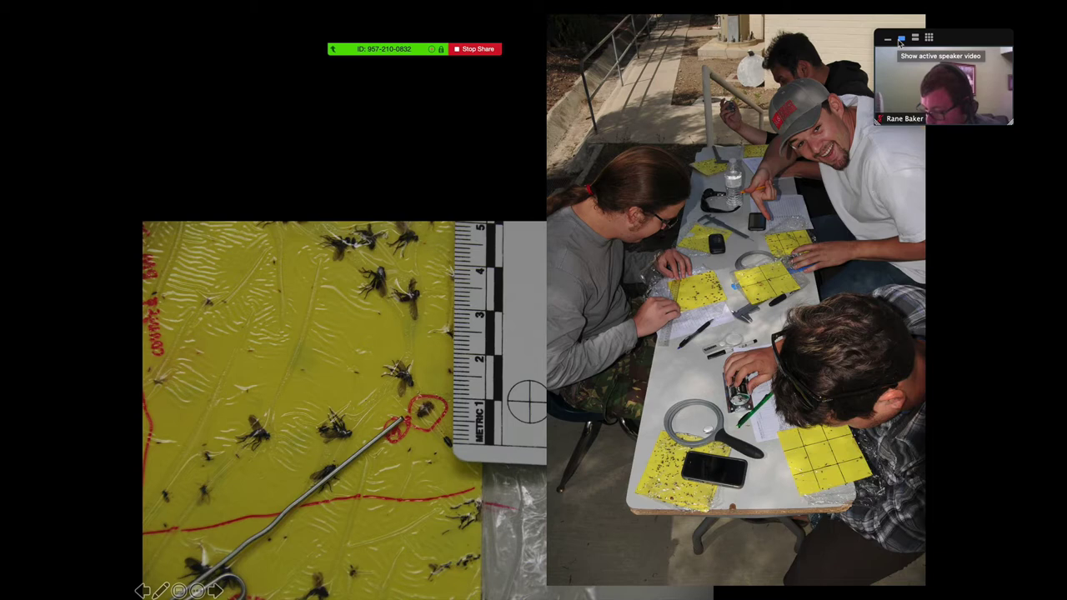
pyautogui.click(929, 38)
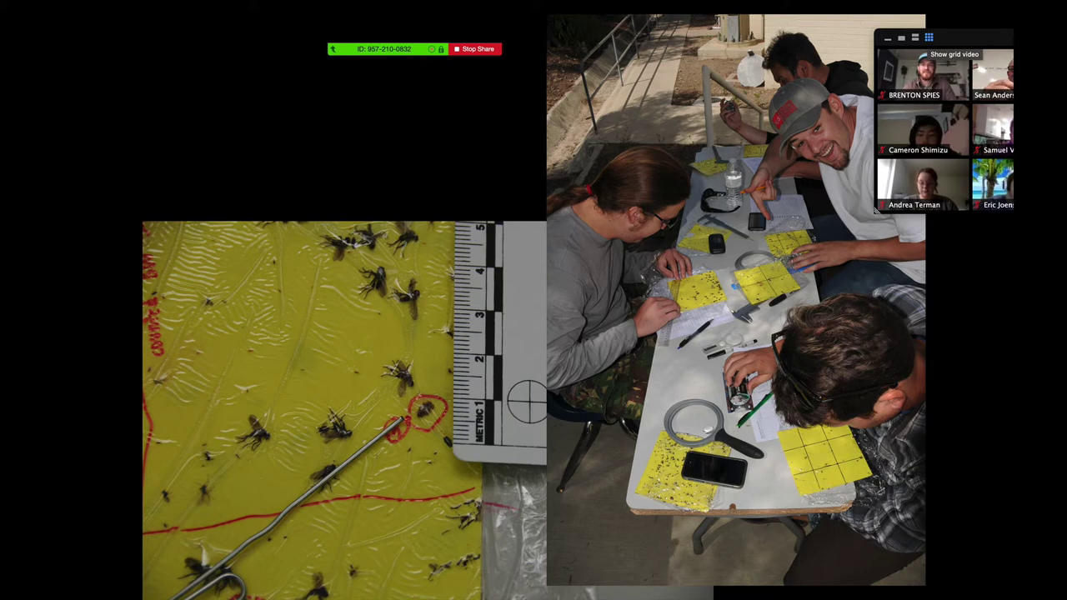
pyautogui.moveTo(588, 29)
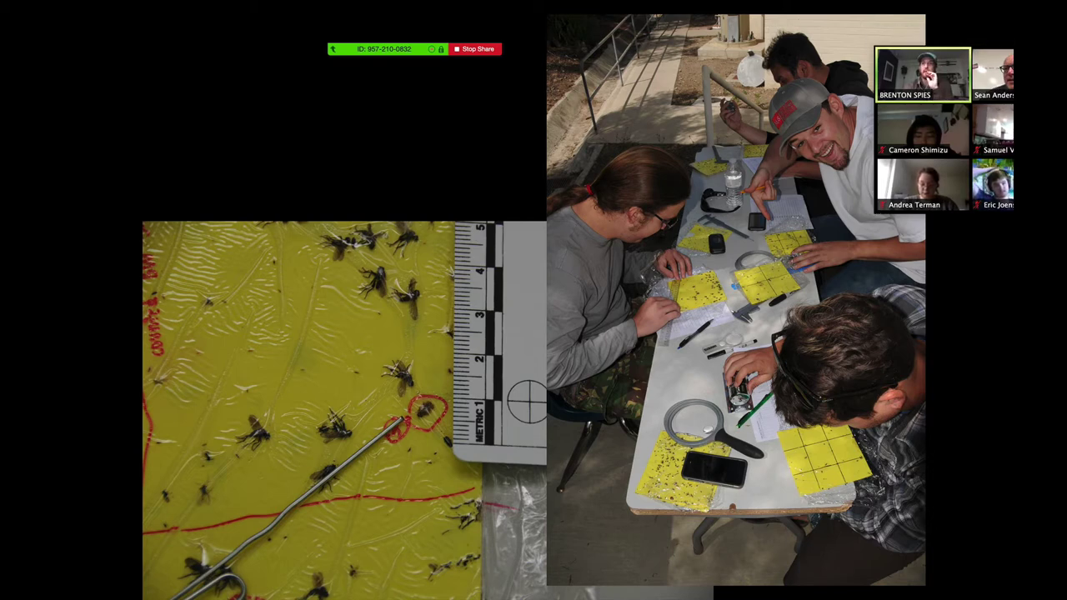
pyautogui.moveTo(995, 77); pyautogui.dragTo(934, 30)
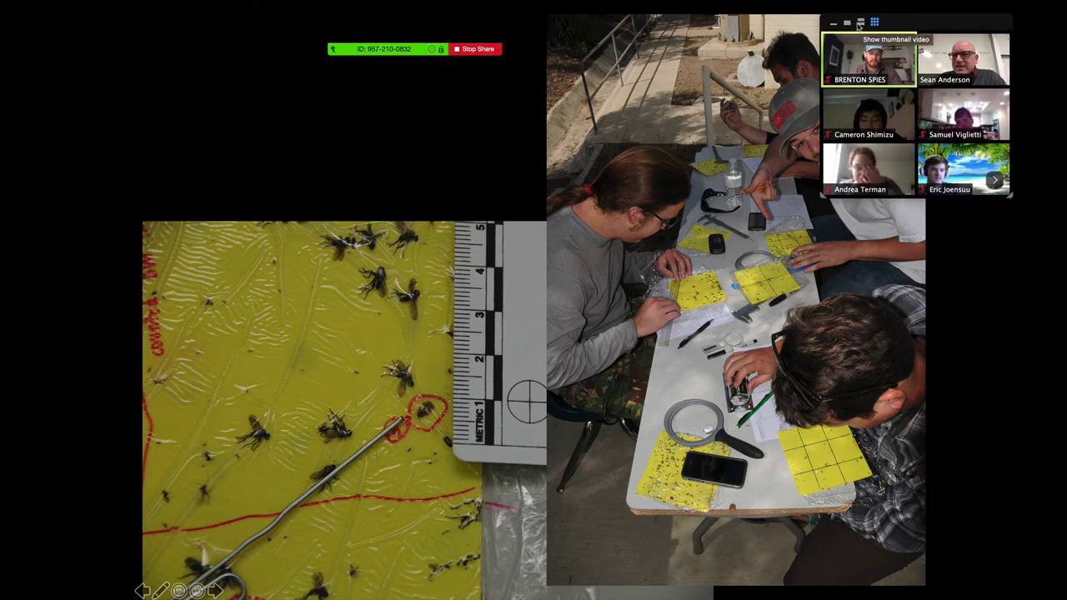
# - Switch Zoom to active-speaker video and advance the shared slideshow one slide
pyautogui.click(849, 23)
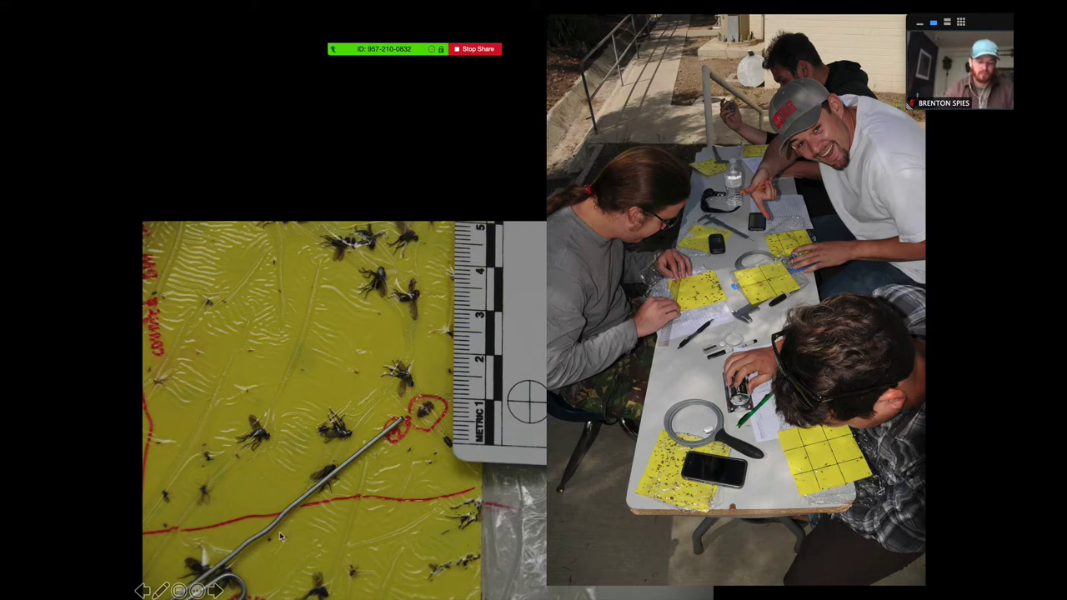
pyautogui.click(215, 591)
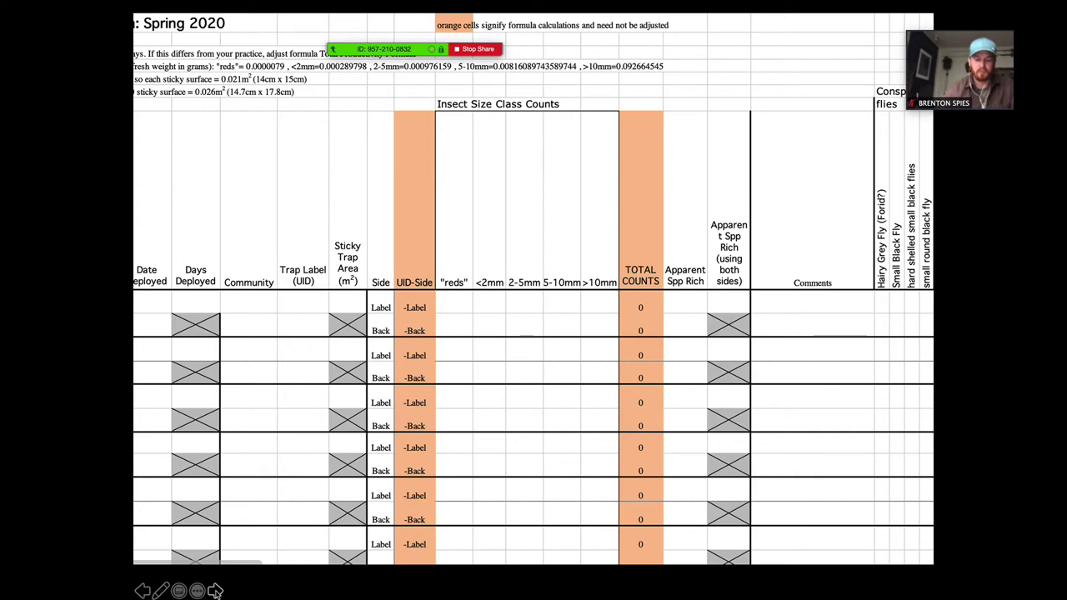
# - Play the next build to show the trap's label- and back-side photos linked to the first row
pyautogui.press('Right')
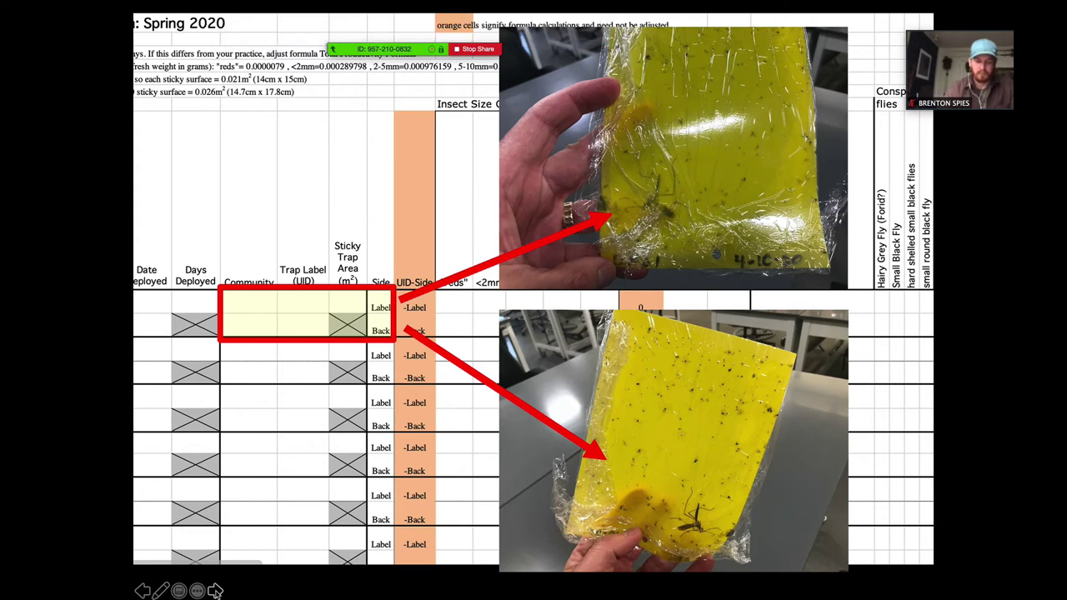
pyautogui.press('Right')
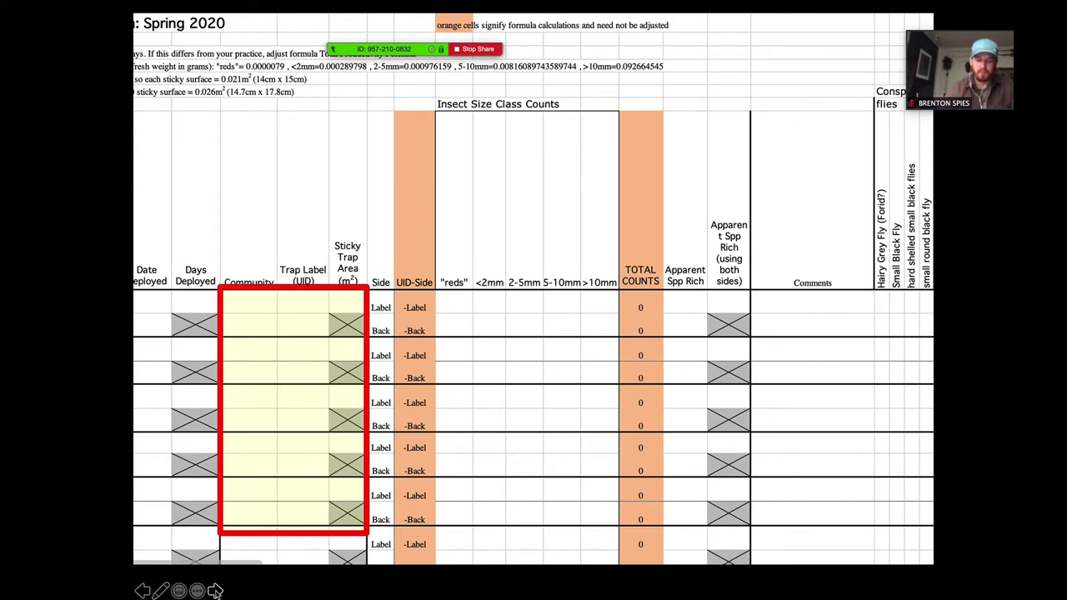
# - Advance to the slide boxing the size-class count and Apparent Spp Rich columns in red
pyautogui.click(215, 591)
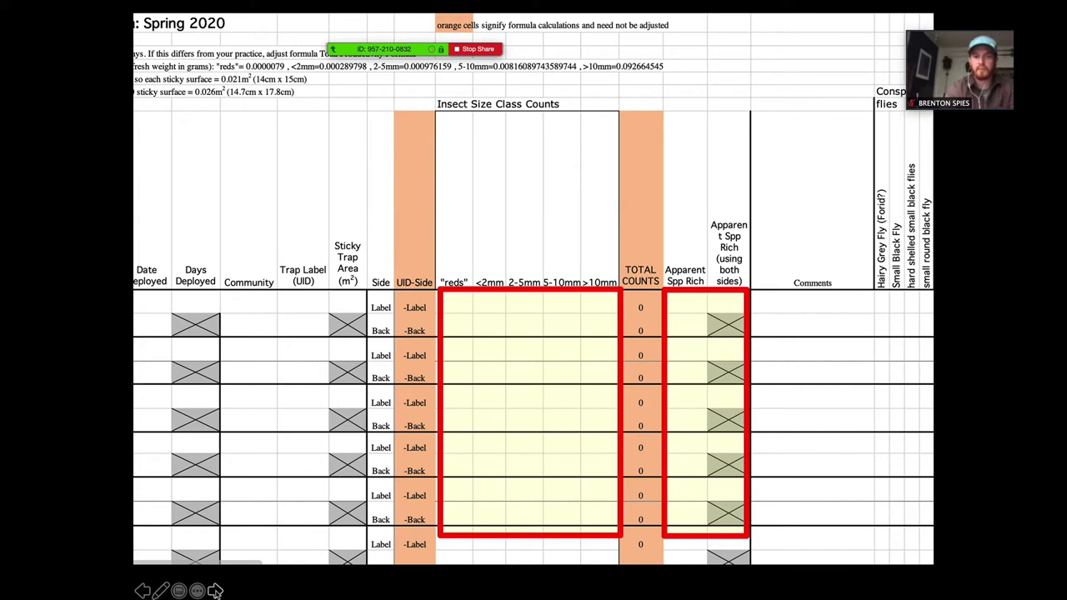
pyautogui.moveTo(588, 30)
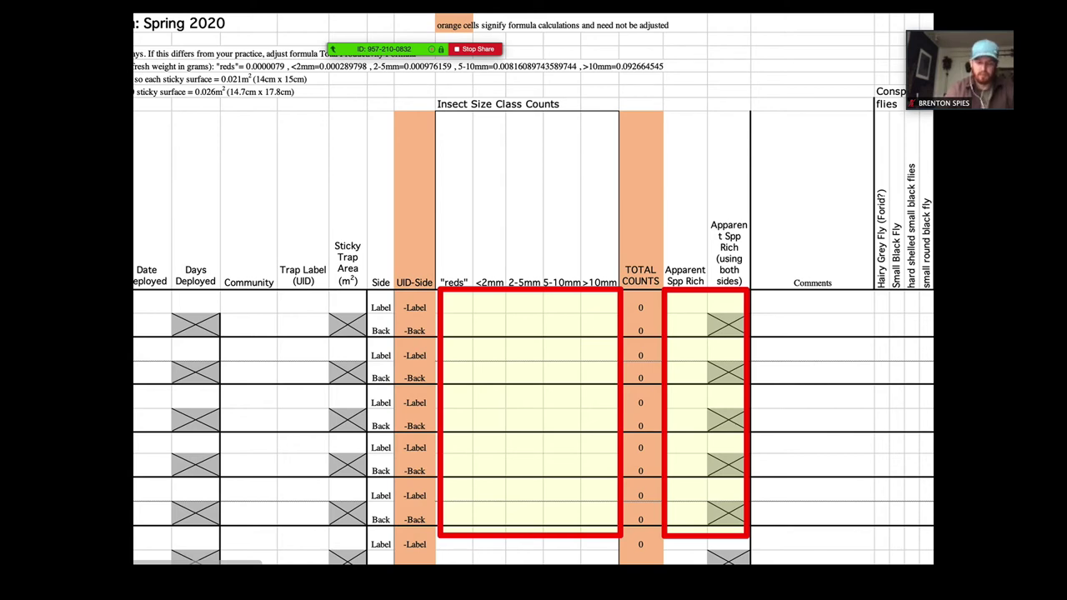
pyautogui.moveTo(383, 49)
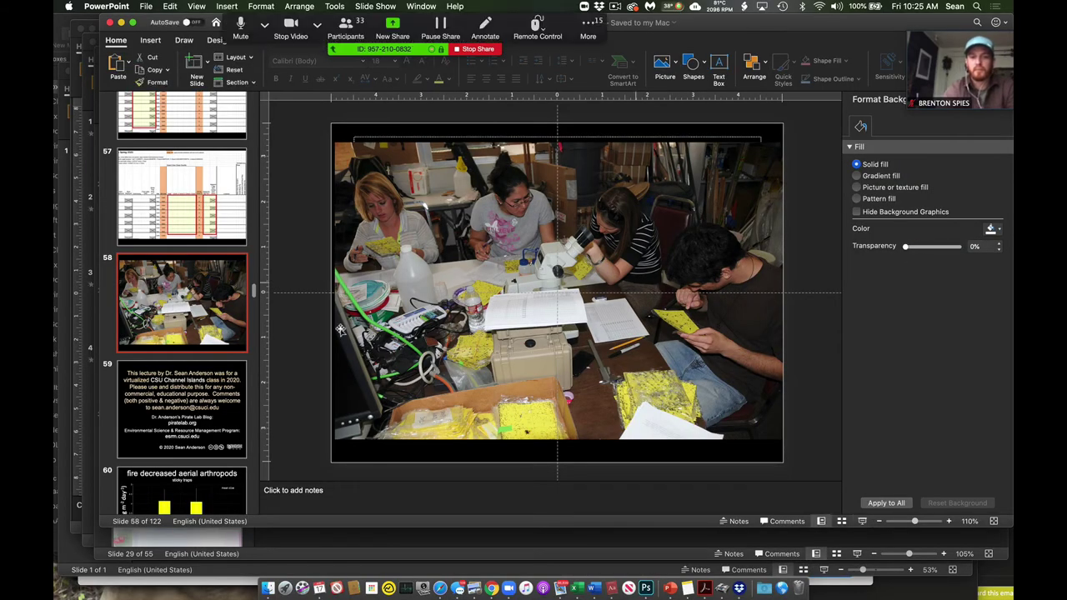
# - Enter the observer's full name in A9 and A10 of the sticky-trap sheet
pyautogui.click(581, 588)
pyautogui.scroll(-1, 571, 423)
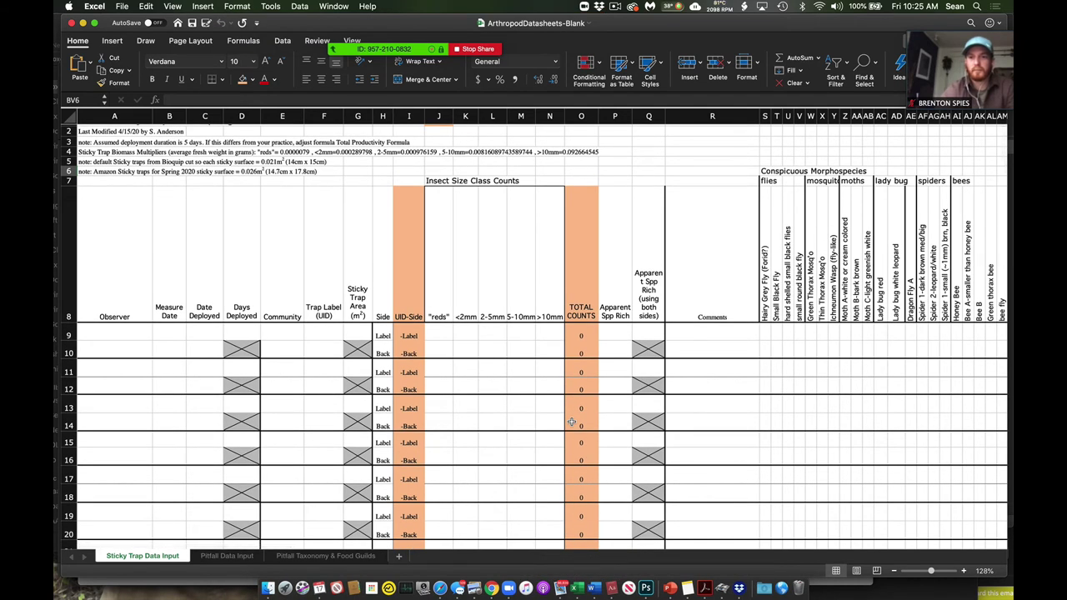
pyautogui.scroll(1, 400, 385)
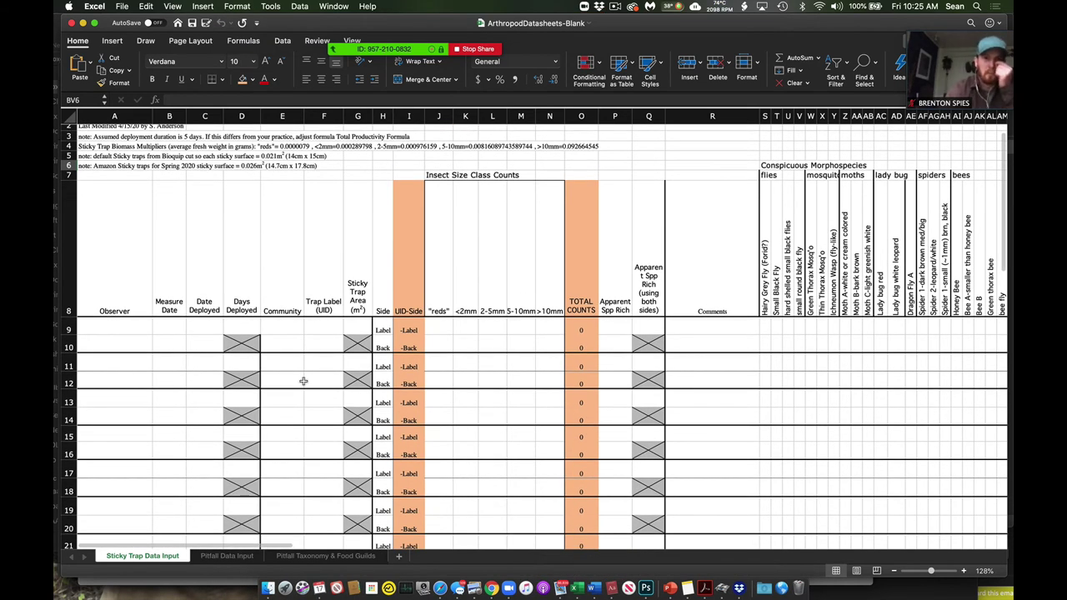
pyautogui.click(137, 340)
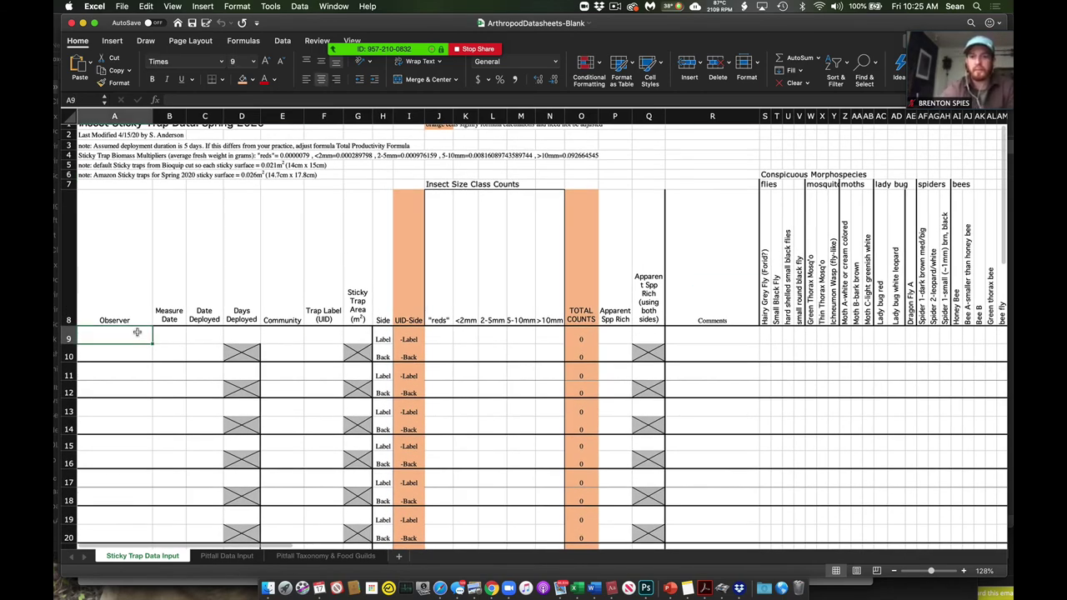
pyautogui.scroll(1, 137, 332)
pyautogui.scroll(-1, 136, 332)
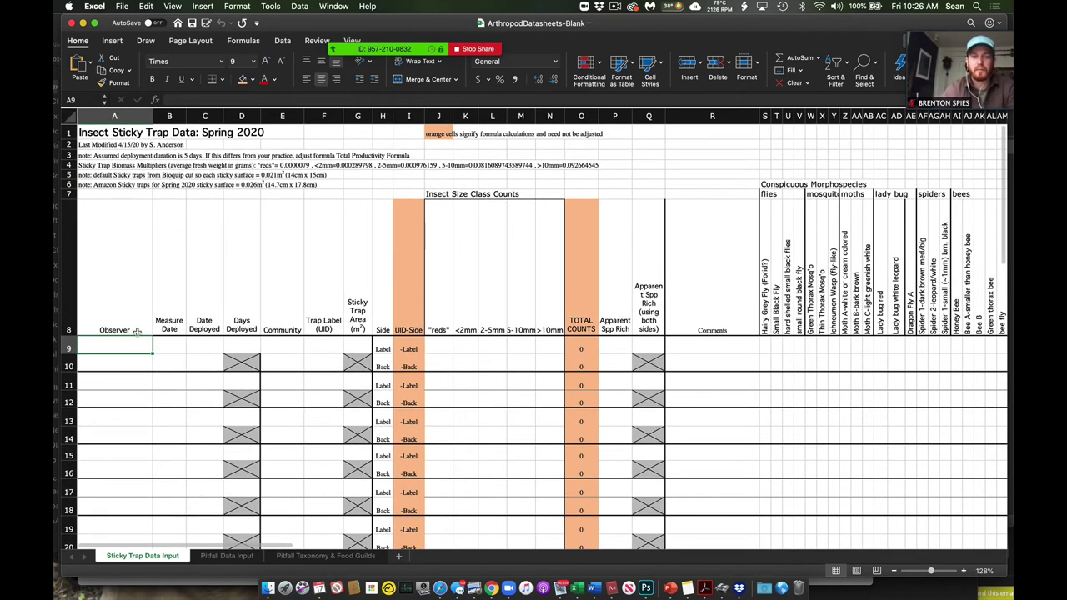
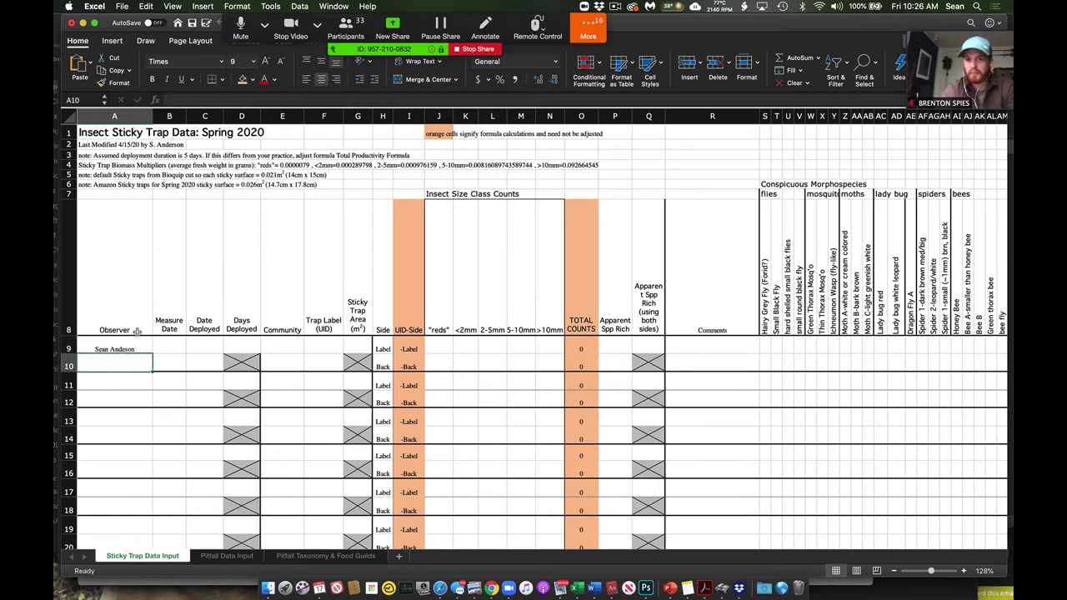
pyautogui.press('Return')
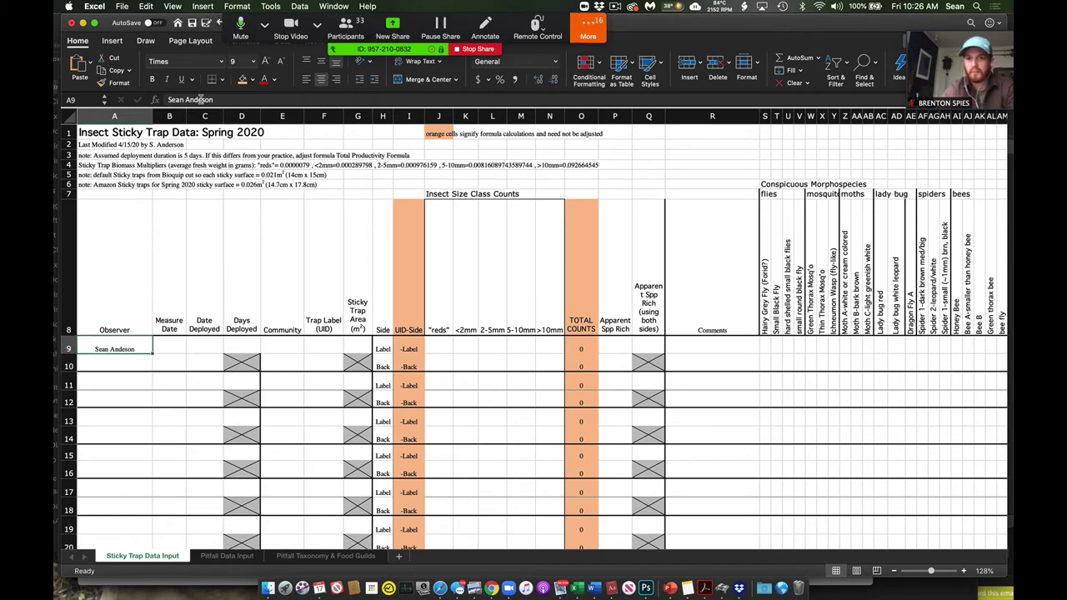
pyautogui.press('Return')
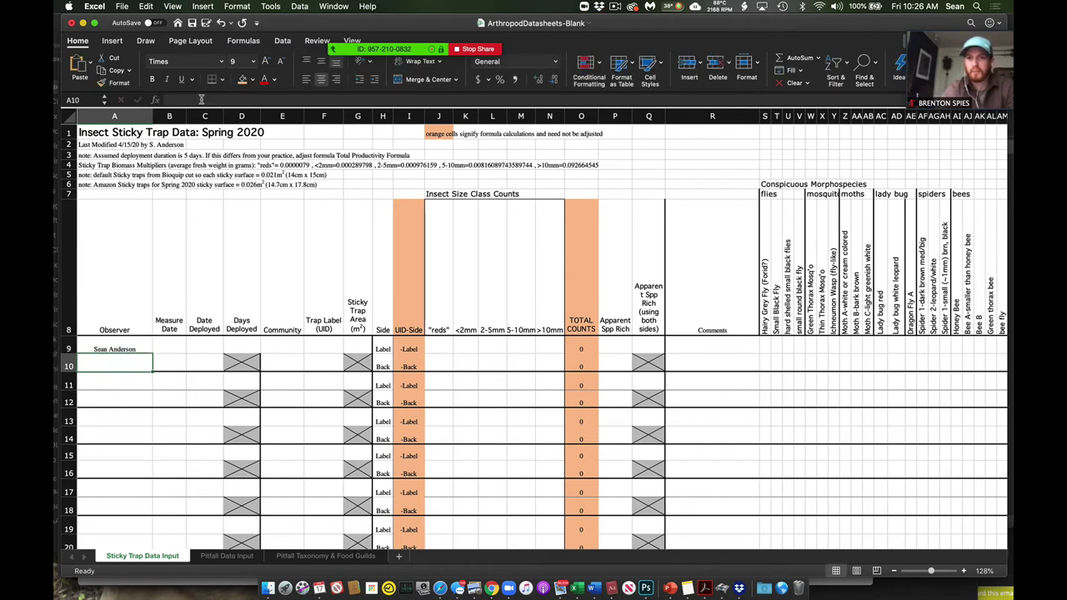
pyautogui.press('Return')
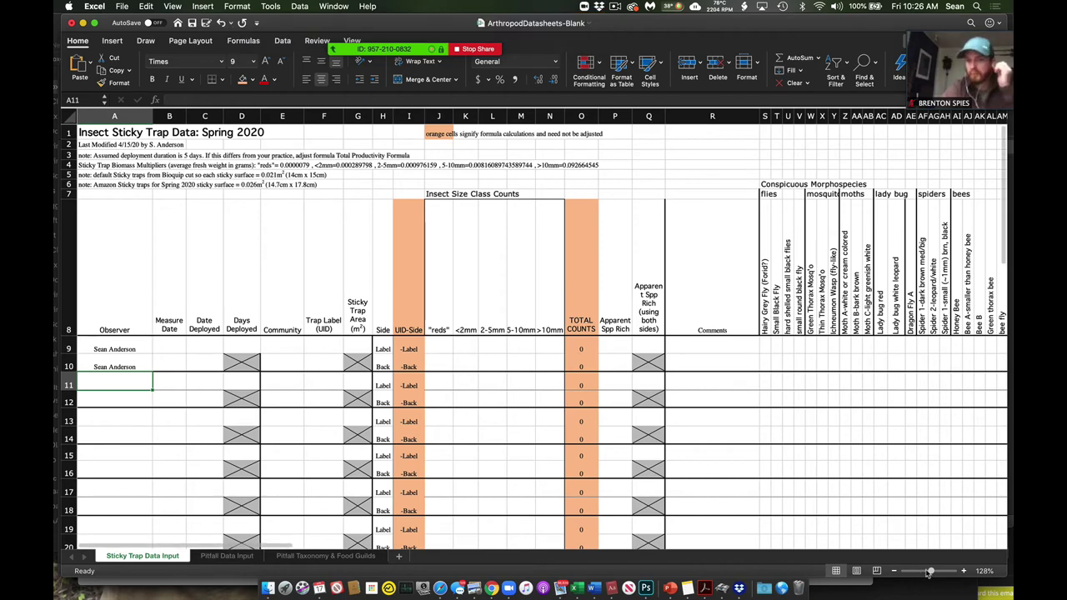
# - Zoom in and enter measure dates 4/16/20 in B9 and 4/17/20 in B10
pyautogui.moveTo(930, 574); pyautogui.dragTo(940, 572)
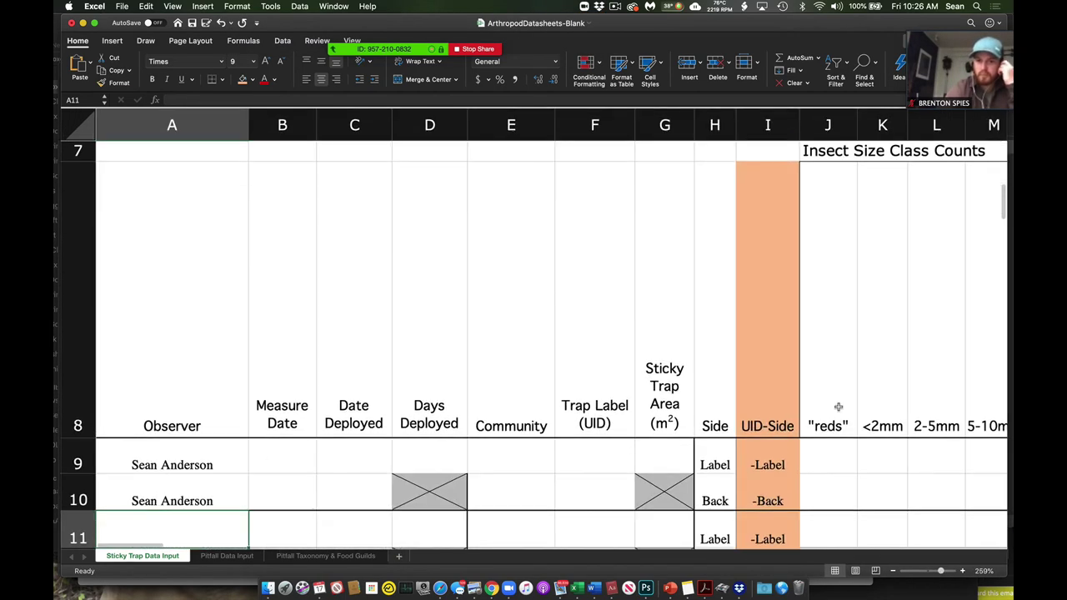
pyautogui.scroll(-2, 839, 407)
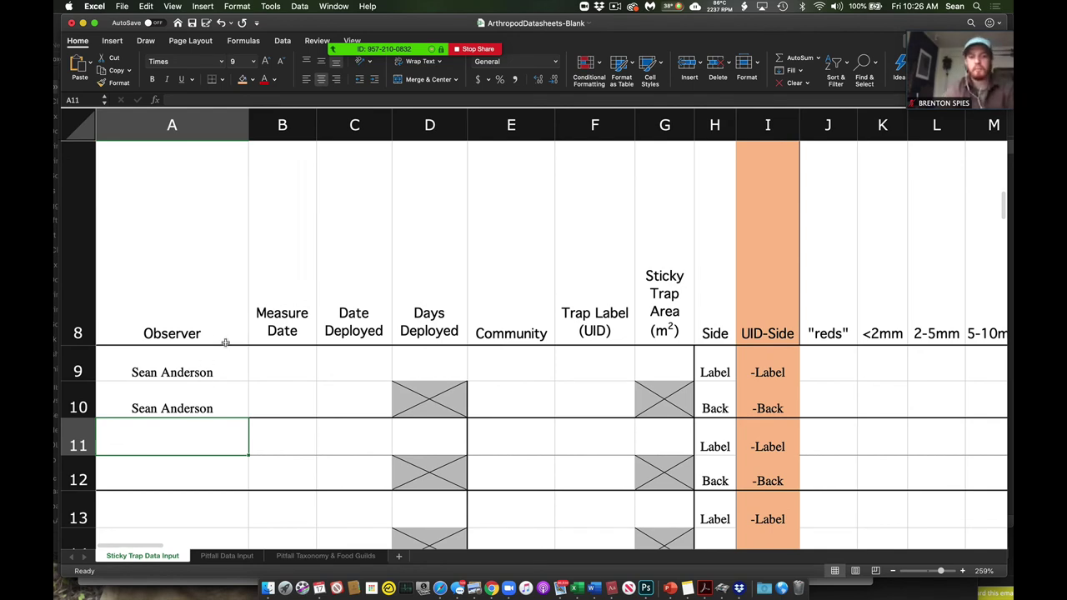
pyautogui.moveTo(79, 371); pyautogui.dragTo(74, 387)
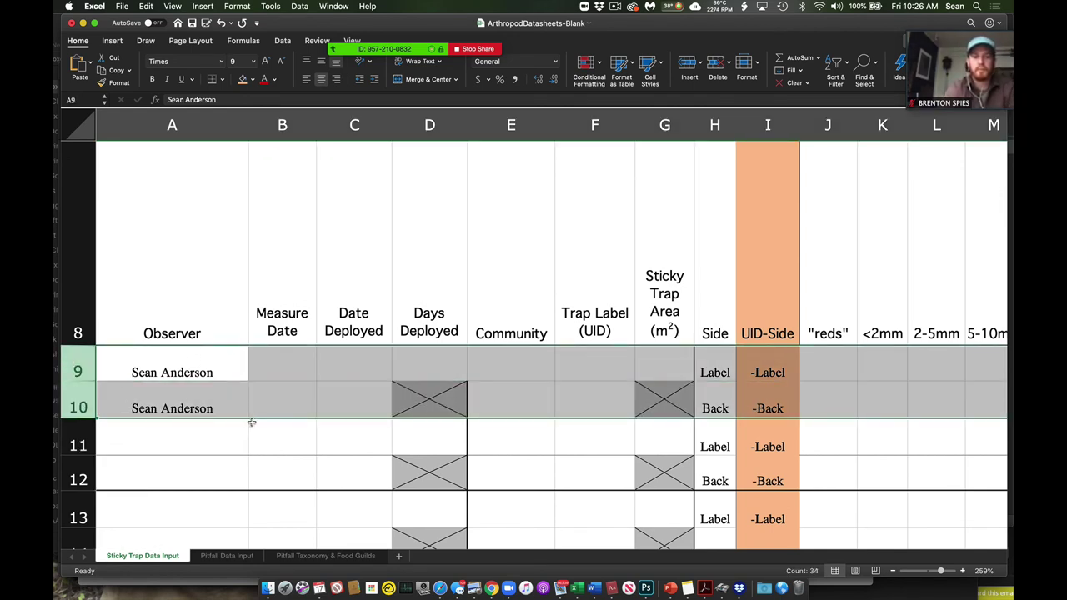
pyautogui.click(295, 364)
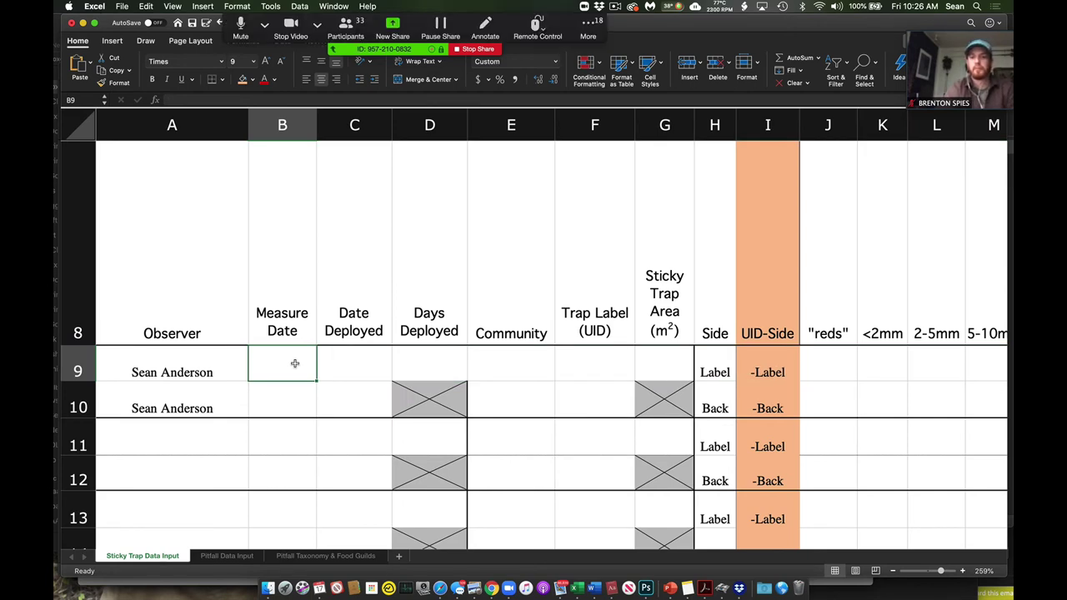
pyautogui.write('4/16/20')
pyautogui.press('Return')
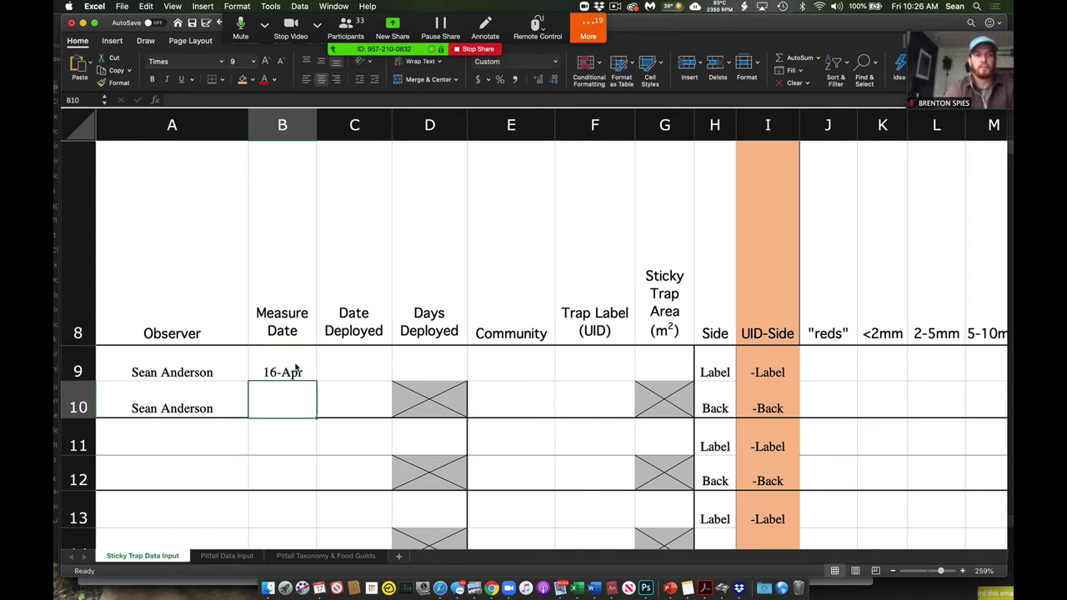
pyautogui.write('4/')
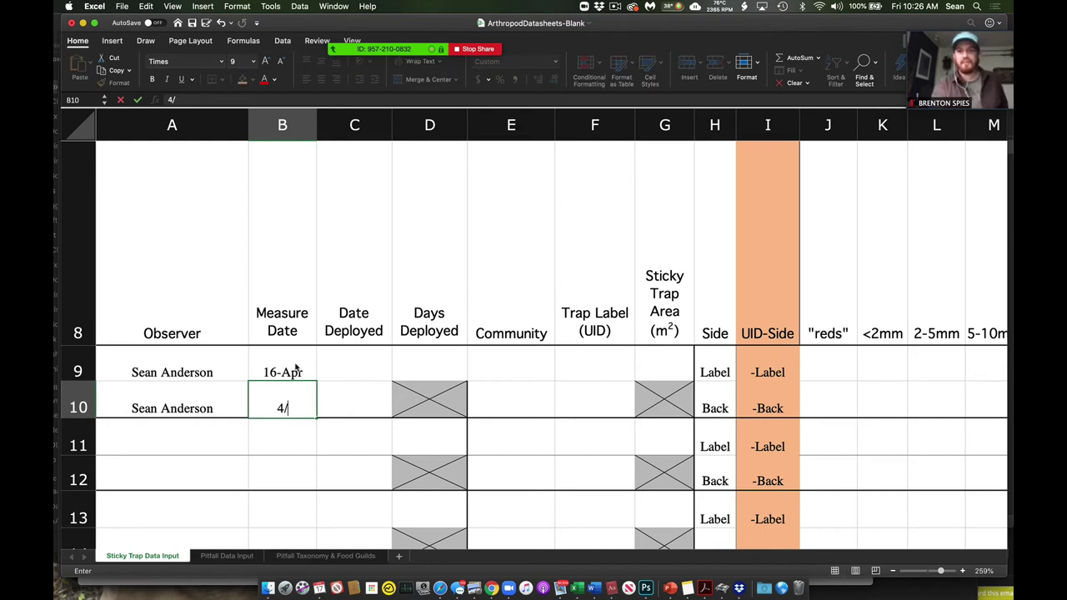
pyautogui.write('17/20')
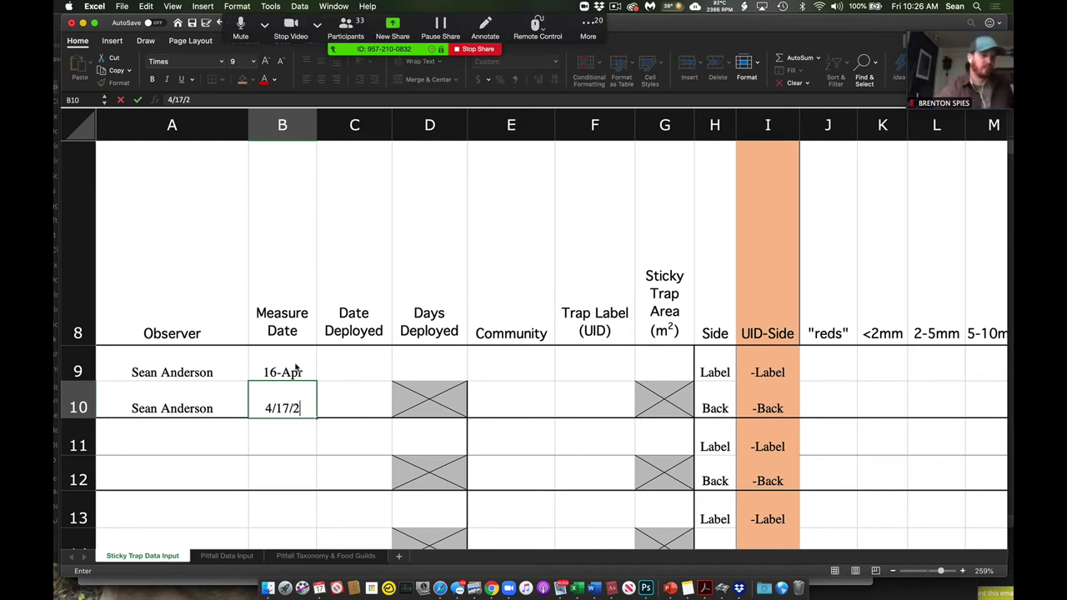
pyautogui.press('Return')
# - Correct B9's measure date to 4/17/20 so both rows show 17-Apr
pyautogui.press('Up')
pyautogui.click(295, 366)
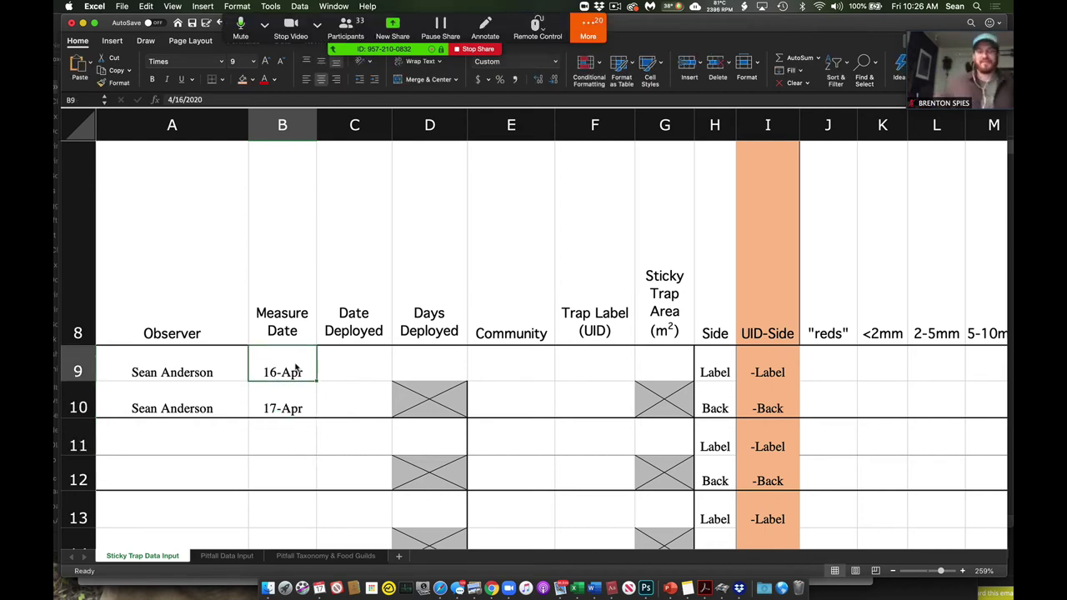
pyautogui.doubleClick(295, 364)
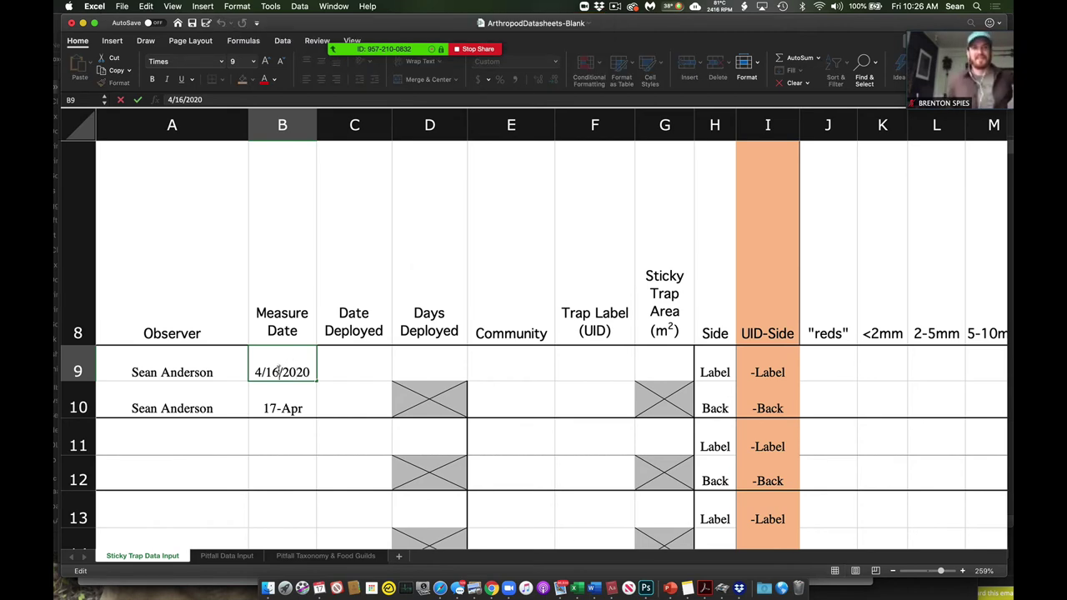
pyautogui.press('BackSpace')
pyautogui.write('7')
pyautogui.press('Return')
pyautogui.press('Up')
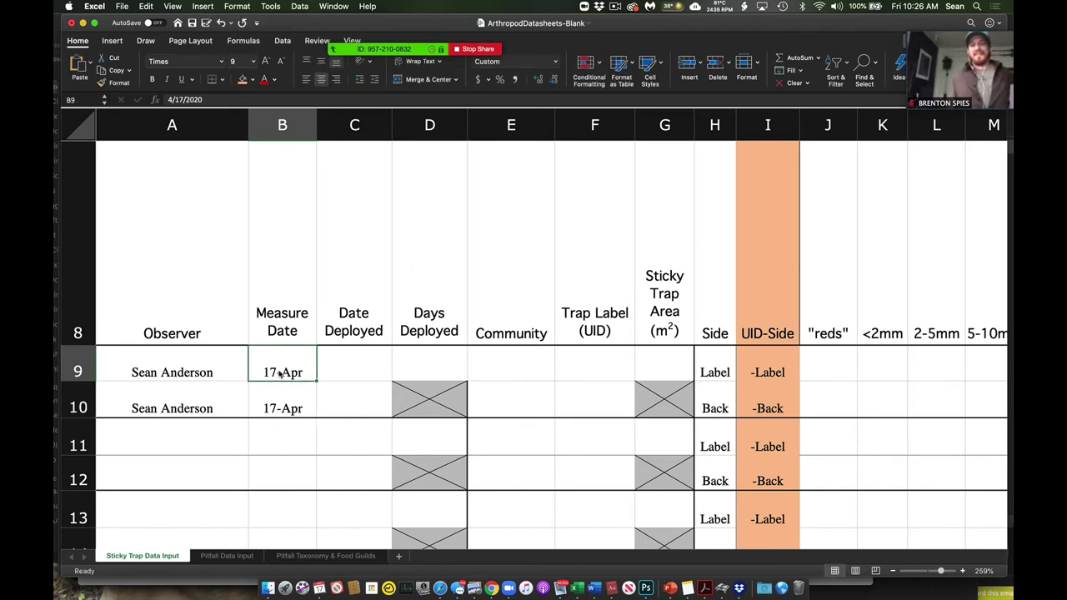
# - Enter deployment date 4/10/20 in C9 and C10
pyautogui.press('Right')
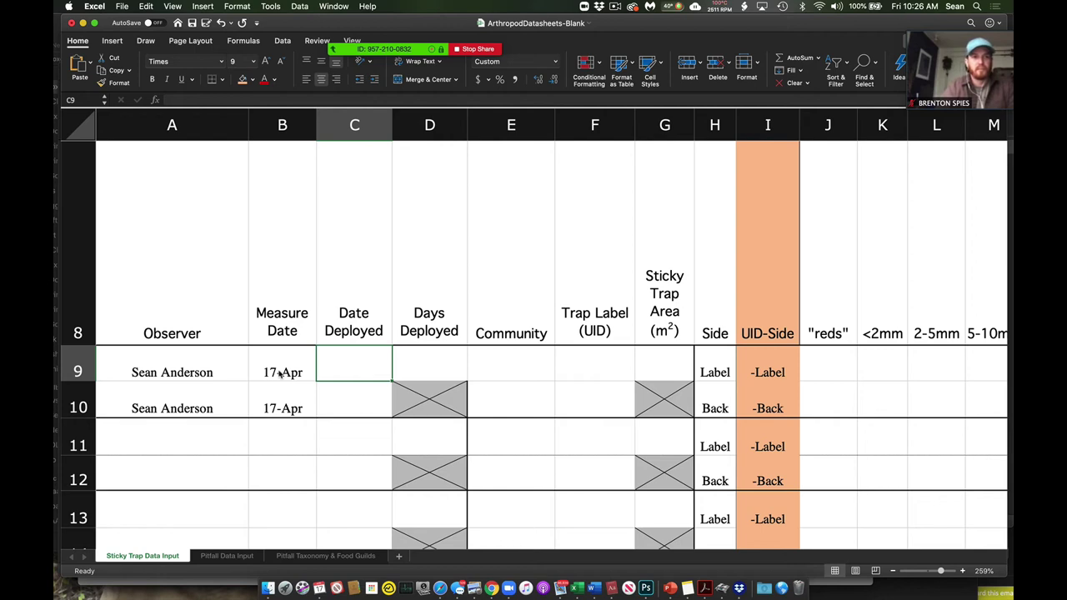
pyautogui.write('4/10/')
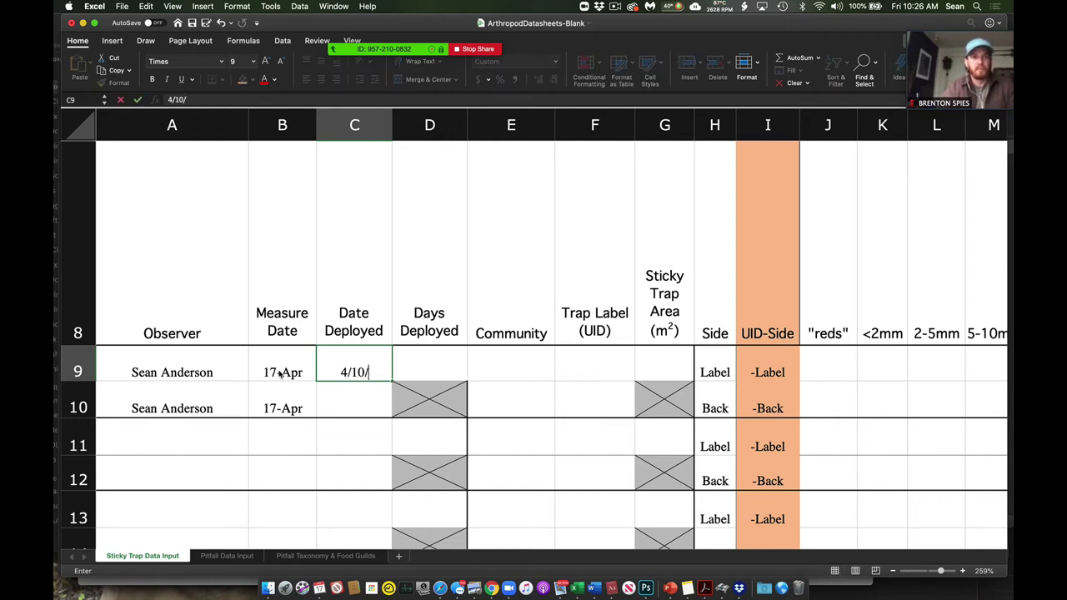
pyautogui.write('20')
pyautogui.press('Return')
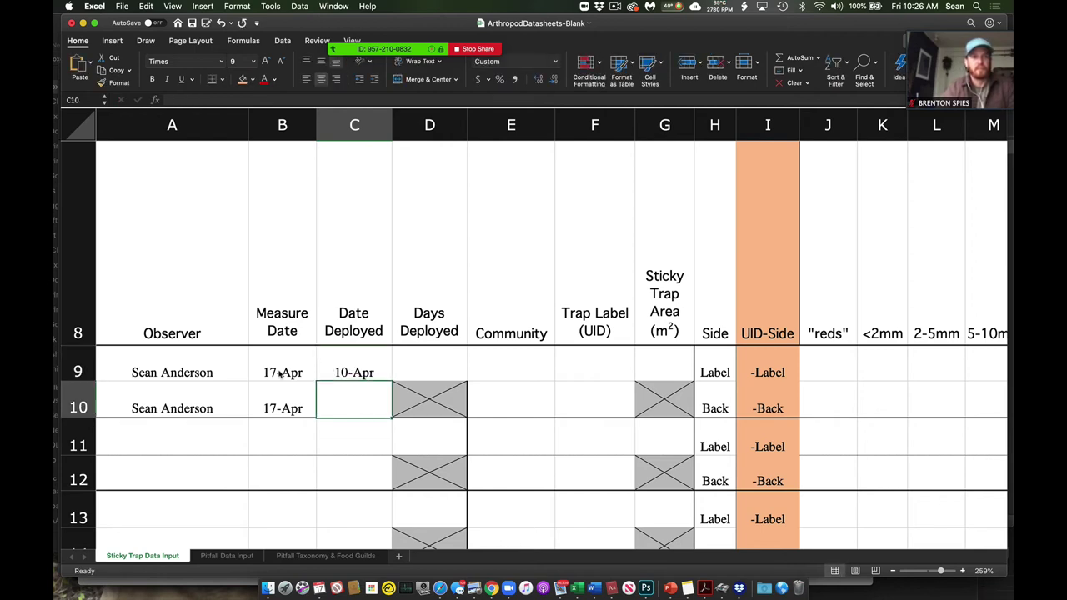
pyautogui.write('4/10/20')
pyautogui.press('Return')
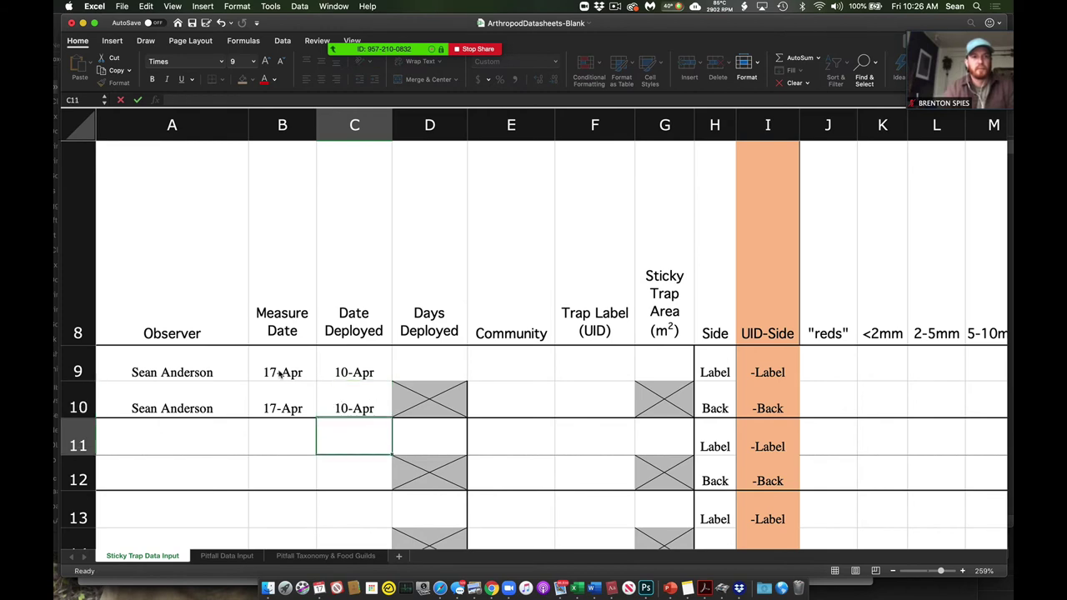
# - Enter 5 as Days Deployed in D9, which displays as 6-Jan
pyautogui.press('Up')
pyautogui.press('Up')
pyautogui.press('Right')
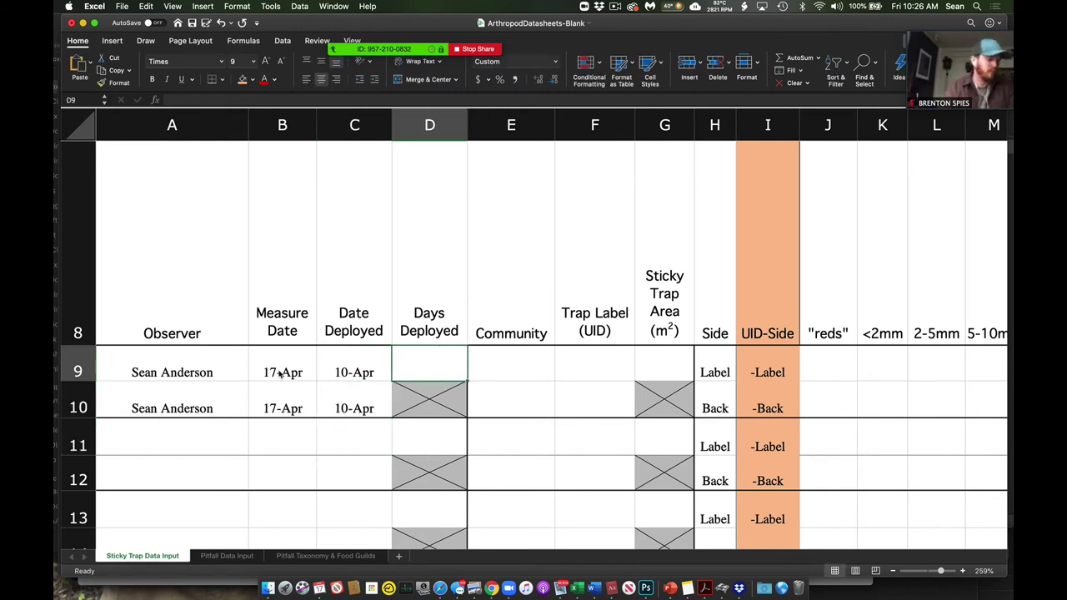
pyautogui.write('5')
pyautogui.press('Return')
pyautogui.press('Up')
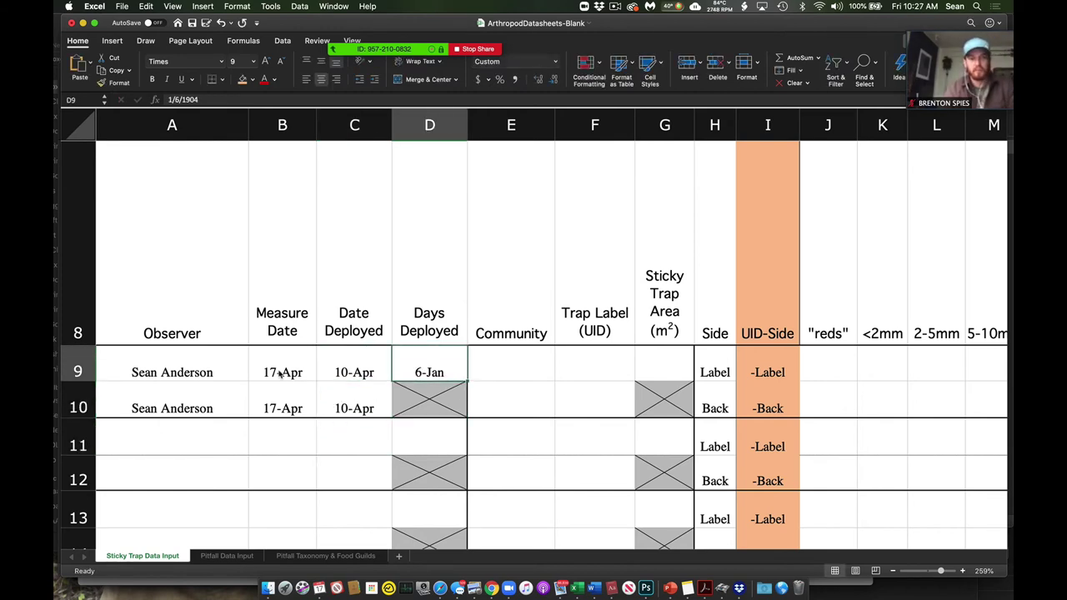
# - Reformat D9 to the General number format so it shows 5
pyautogui.rightClick(431, 377)
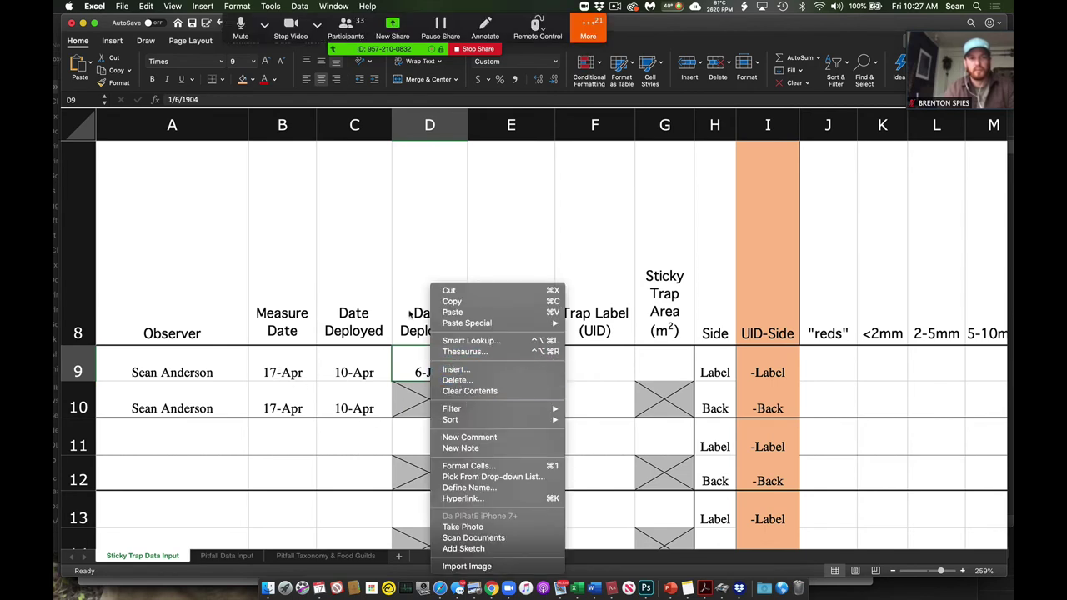
pyautogui.click(238, 6)
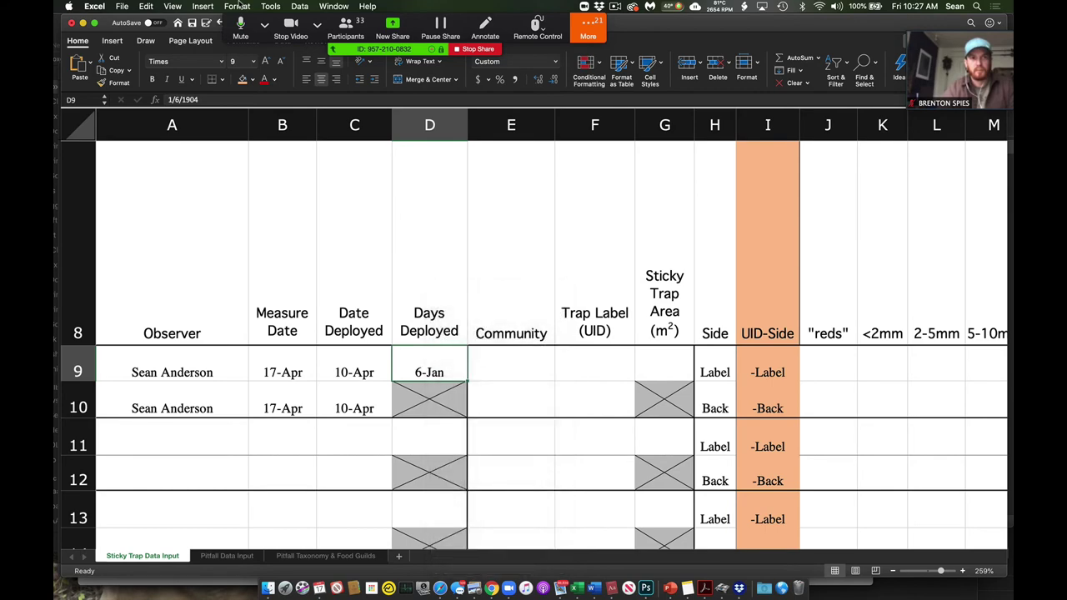
pyautogui.click(238, 6)
pyautogui.click(240, 23)
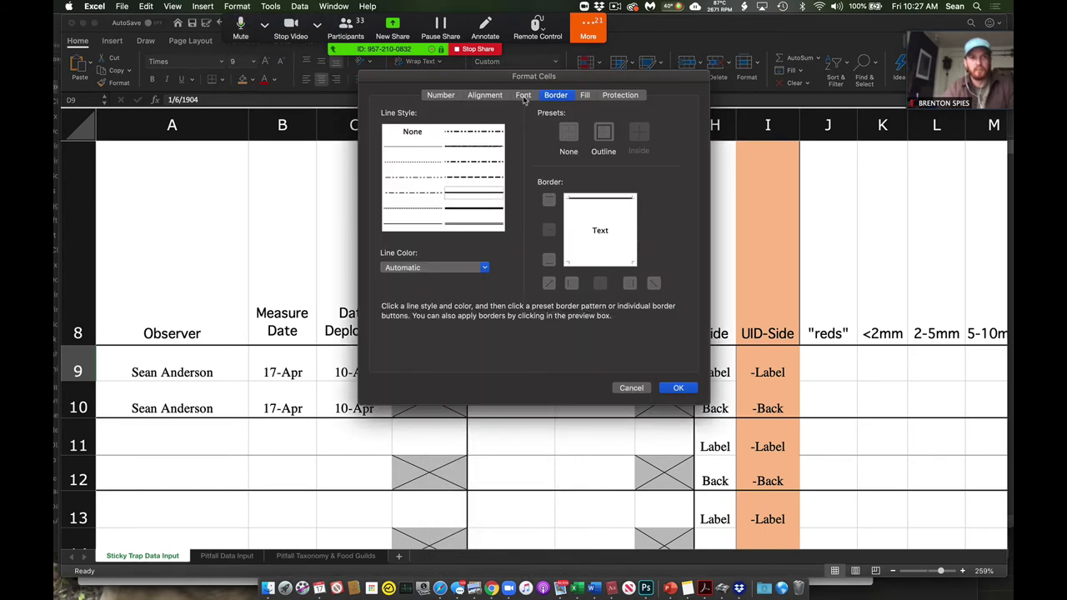
pyautogui.click(522, 95)
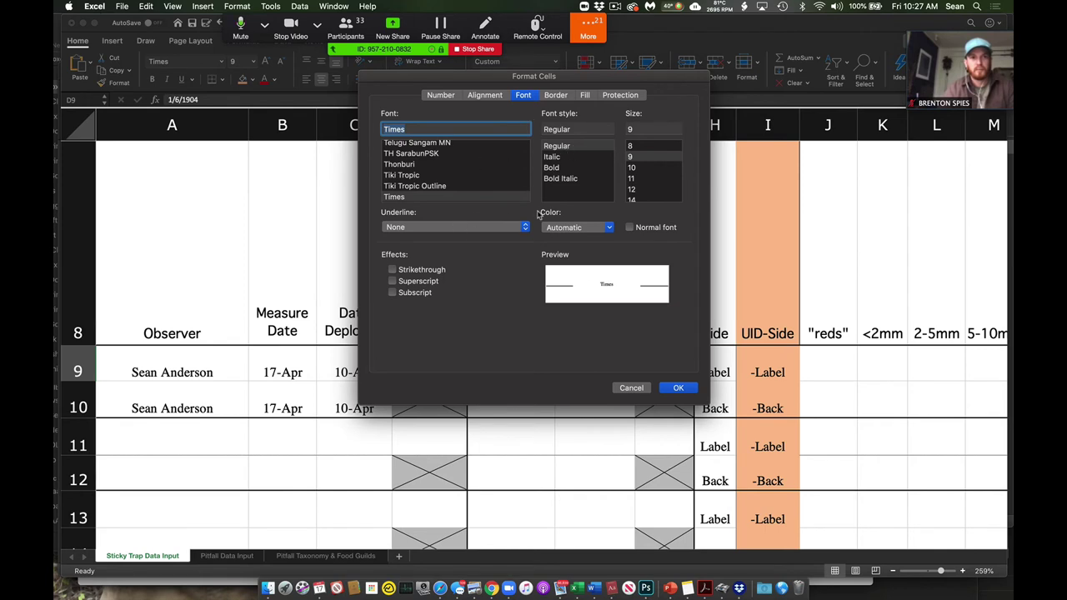
pyautogui.click(441, 95)
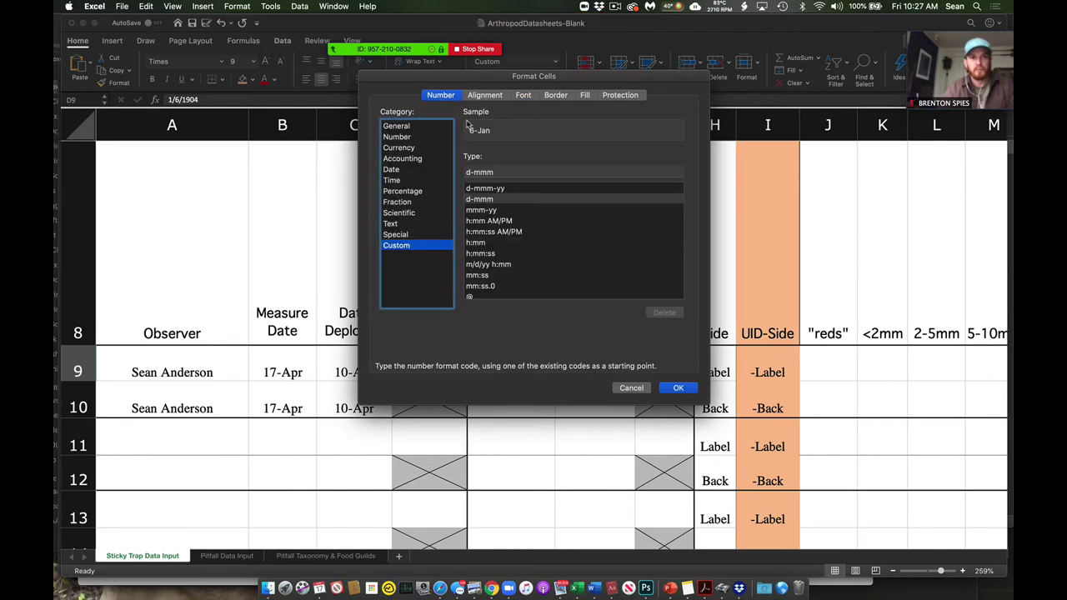
pyautogui.click(416, 130)
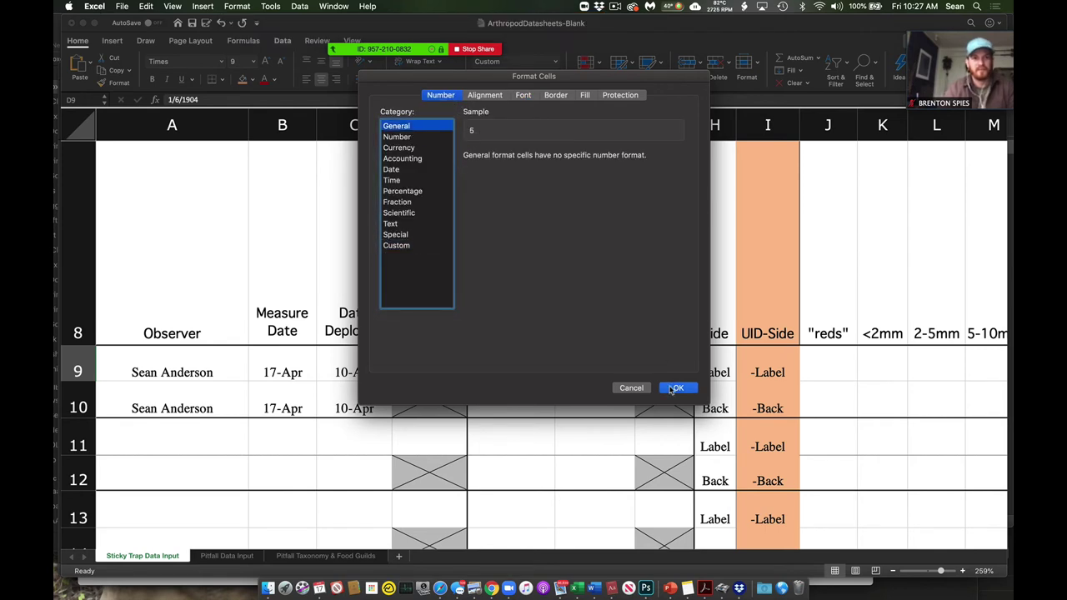
pyautogui.click(672, 389)
# - Enter backyard as the Community in E9
pyautogui.click(500, 356)
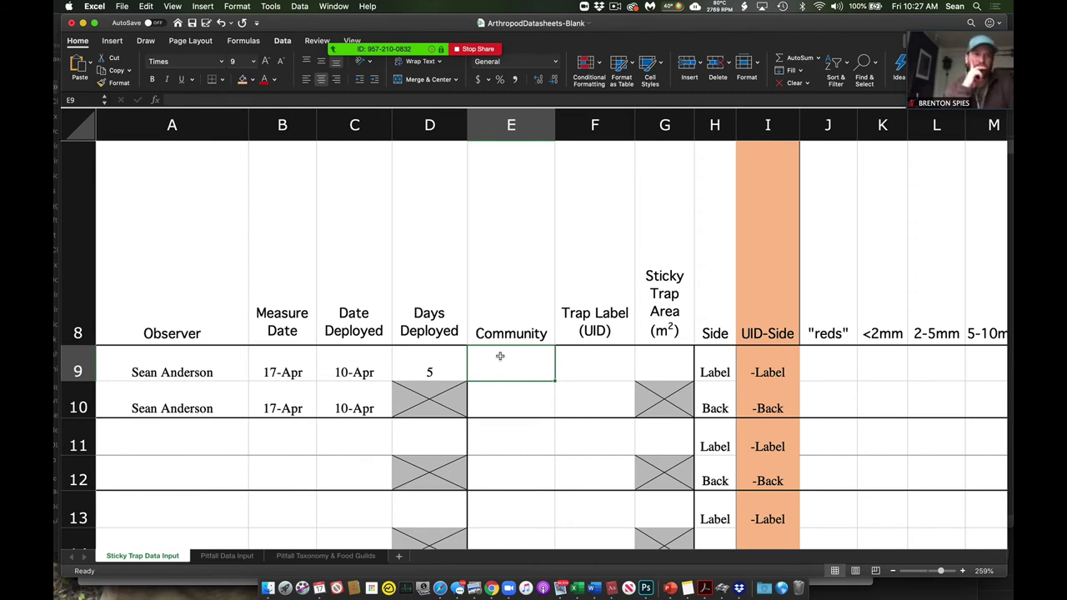
pyautogui.write('backyard')
pyautogui.press('Return')
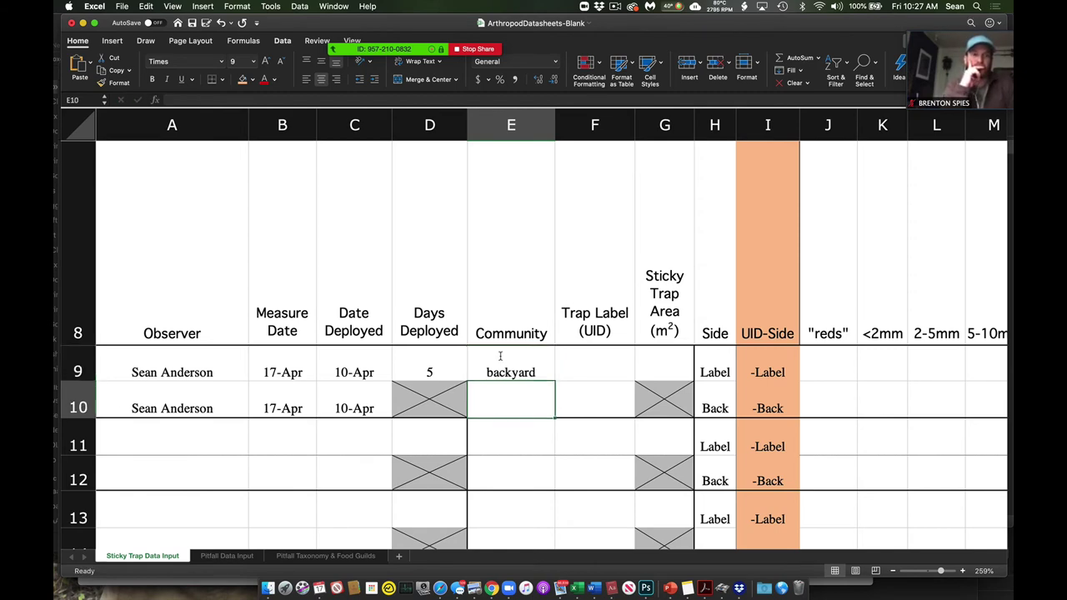
# - Enter backyard in E10 and the trap label UID in F9 and F10
pyautogui.write('backyard')
pyautogui.press('Return')
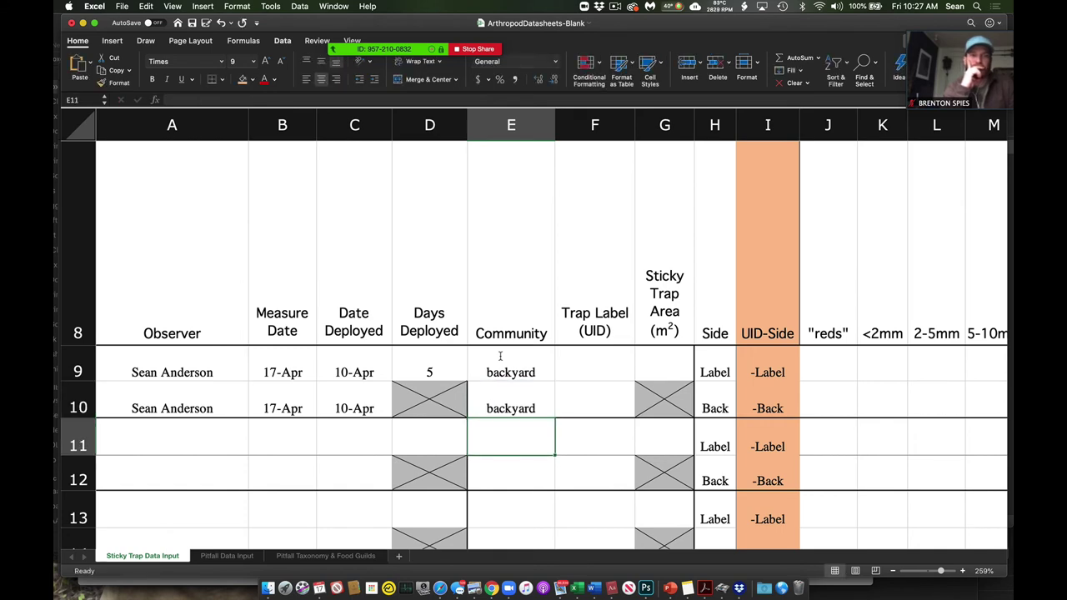
pyautogui.press('Up')
pyautogui.press('Up')
pyautogui.press('Right')
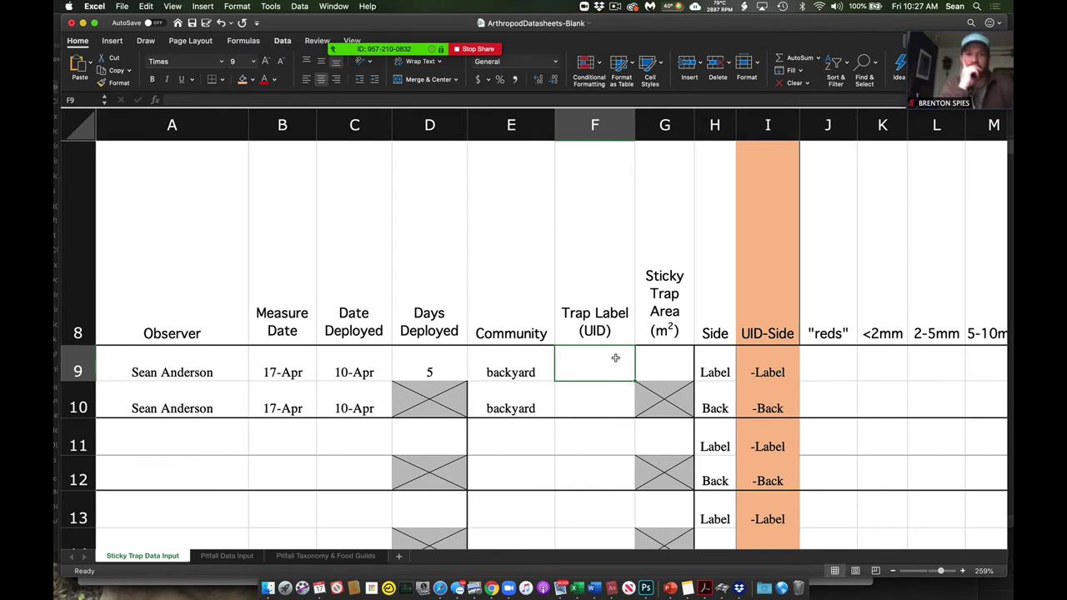
pyautogui.write('Sean01')
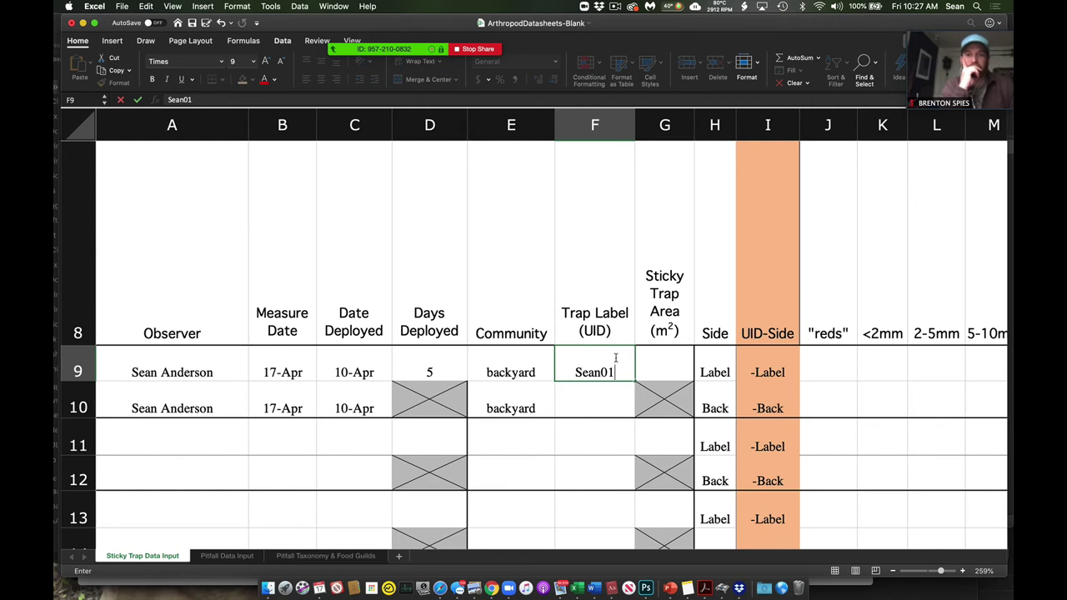
pyautogui.press('Return')
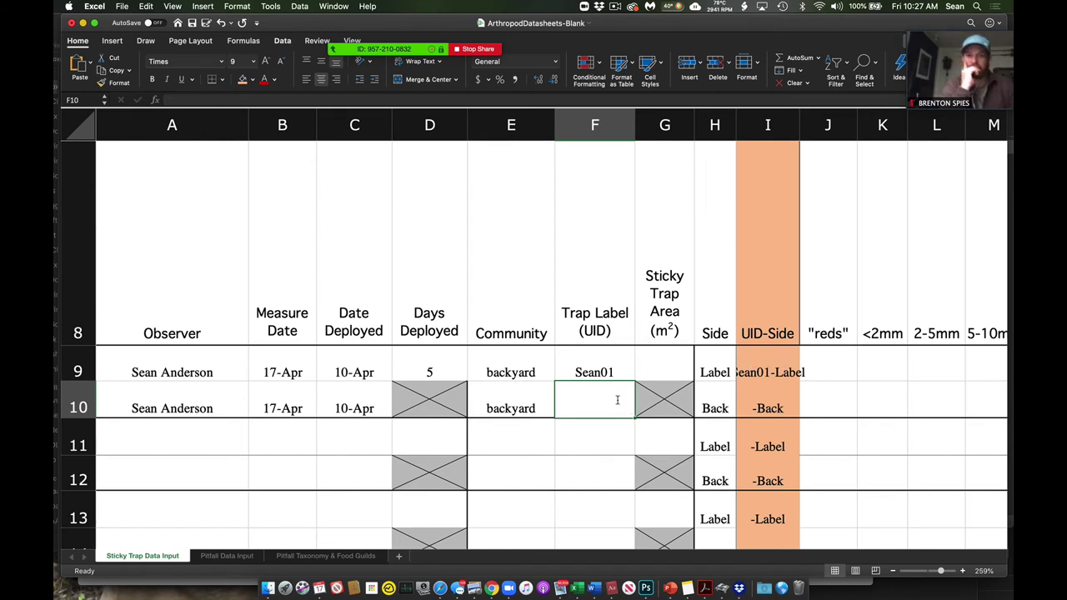
pyautogui.write('Sean')
pyautogui.press('Return')
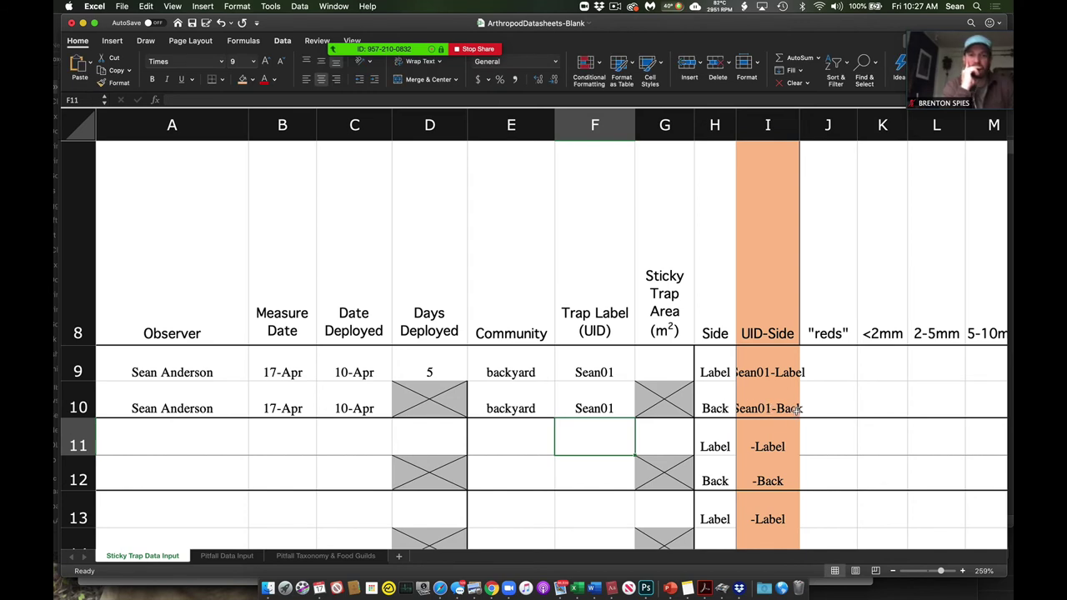
# - Set G9's Sticky Trap Area to 0.026, correcting the mistyped 0.26
pyautogui.click(675, 371)
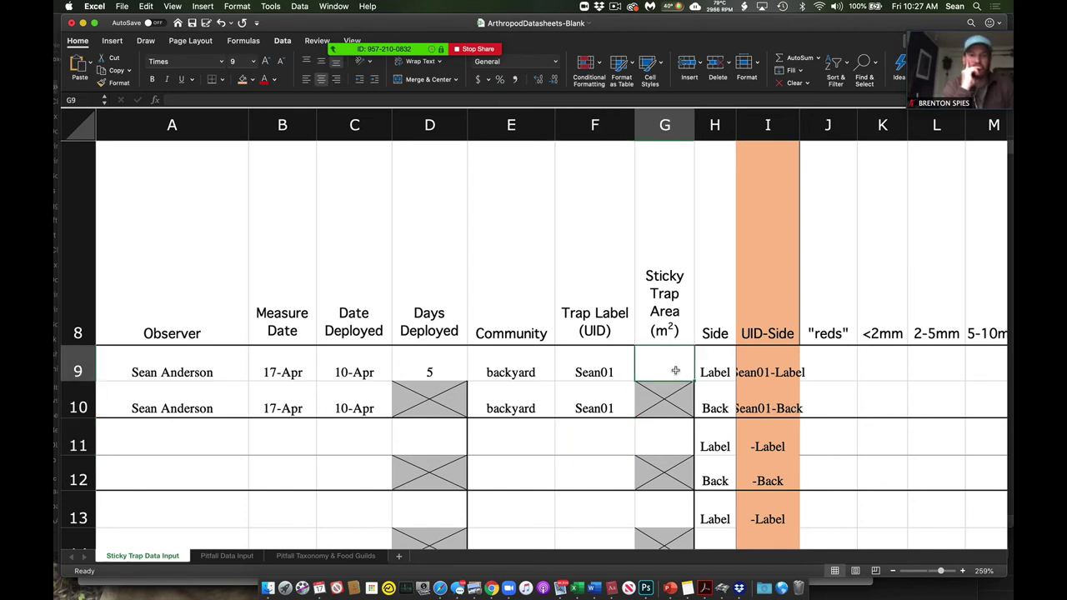
pyautogui.write('0.26')
pyautogui.press('Return')
pyautogui.click(677, 373)
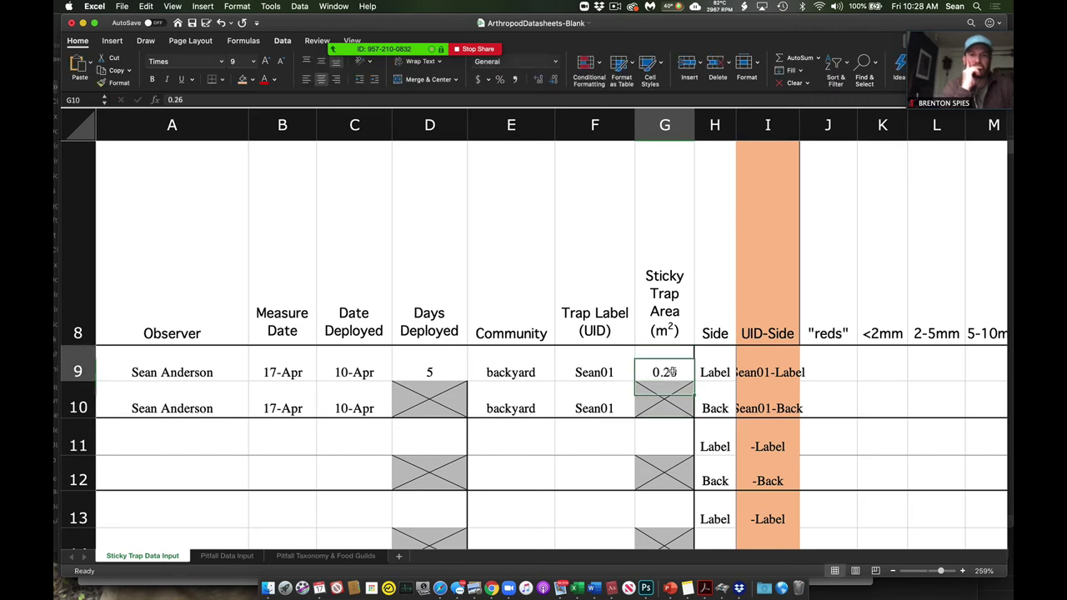
pyautogui.click(175, 99)
pyautogui.write('0')
pyautogui.press('Return')
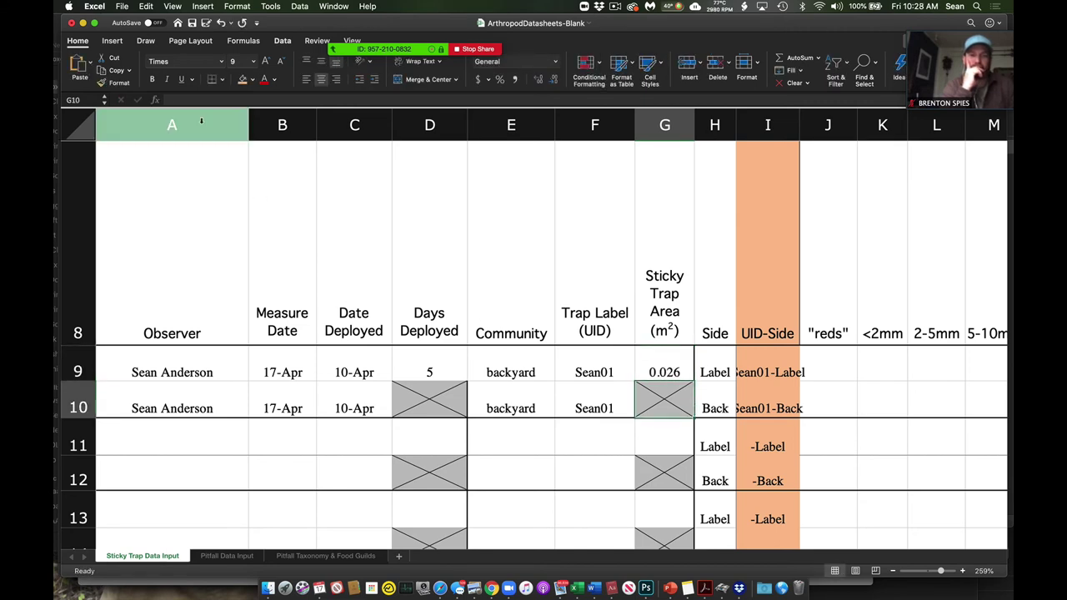
pyautogui.scroll(5, 316, 255)
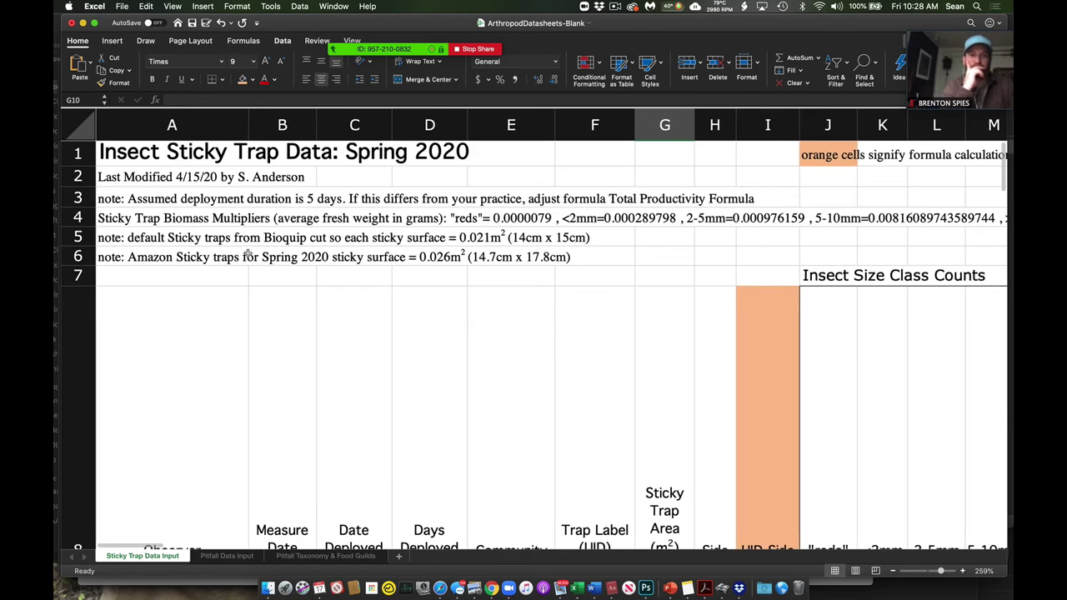
pyautogui.click(200, 257)
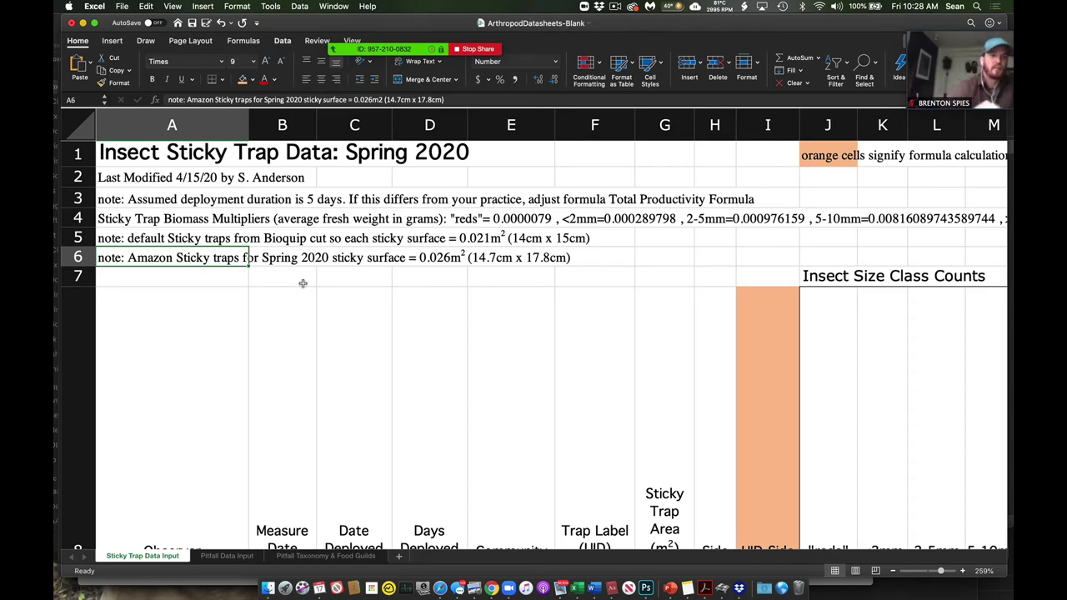
pyautogui.scroll(-5, 303, 283)
pyautogui.scroll(-2, 303, 283)
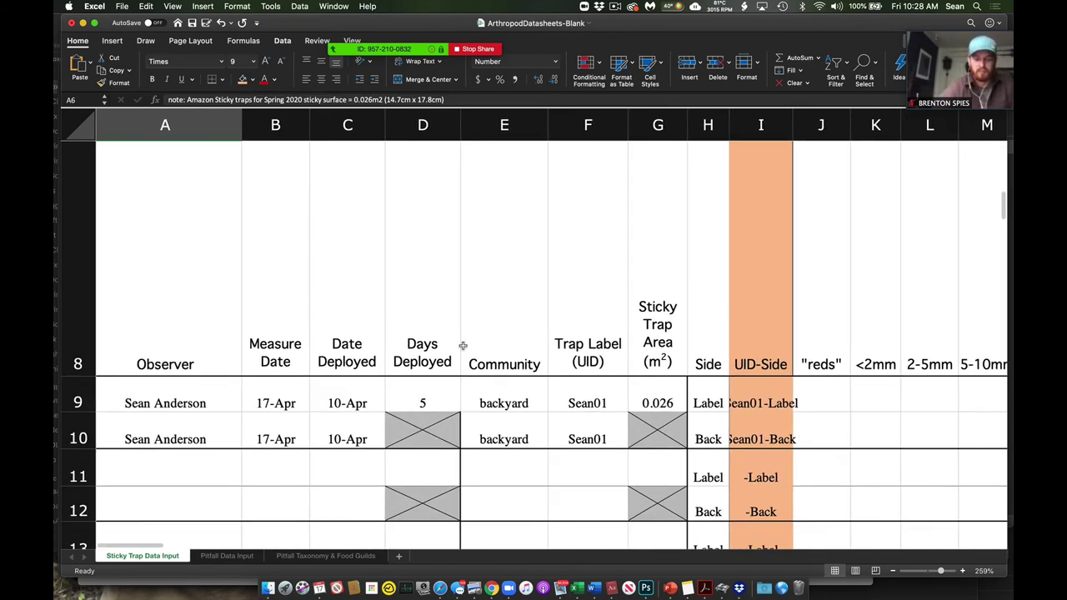
pyautogui.hscroll(5, 465, 345)
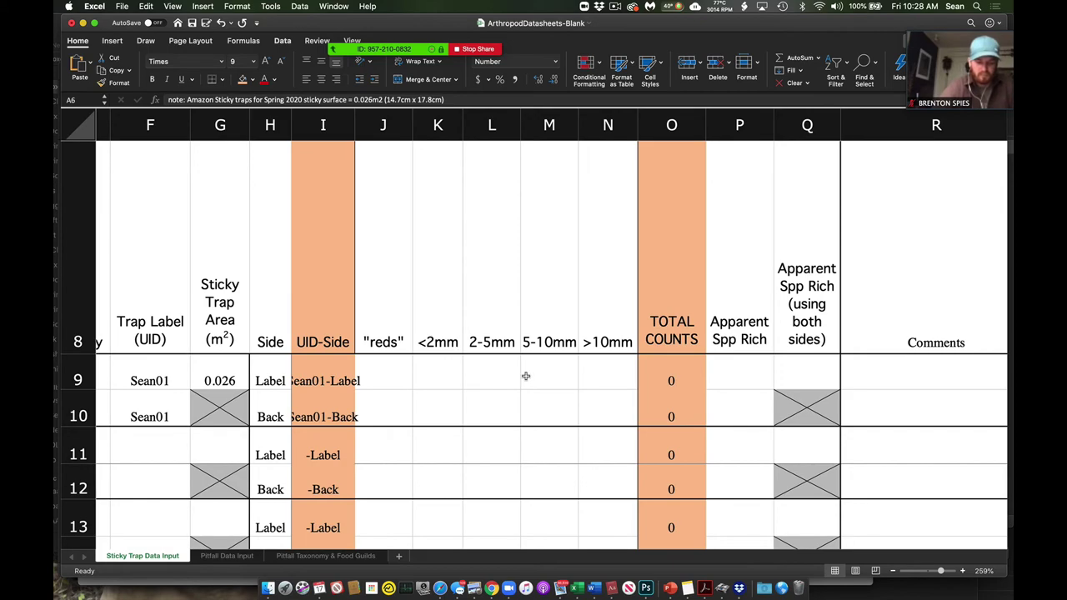
pyautogui.hscroll(20, 524, 375)
pyautogui.scroll(-1, 526, 376)
pyautogui.hscroll(10, 526, 376)
pyautogui.hscroll(3, 526, 376)
pyautogui.scroll(-1, 526, 376)
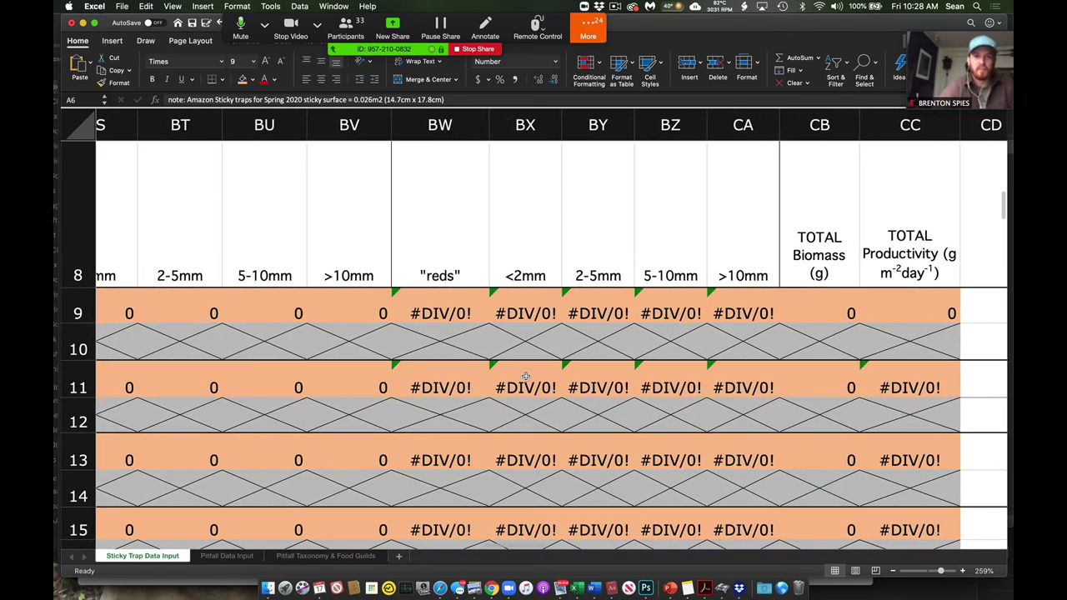
pyautogui.hscroll(-10, 526, 376)
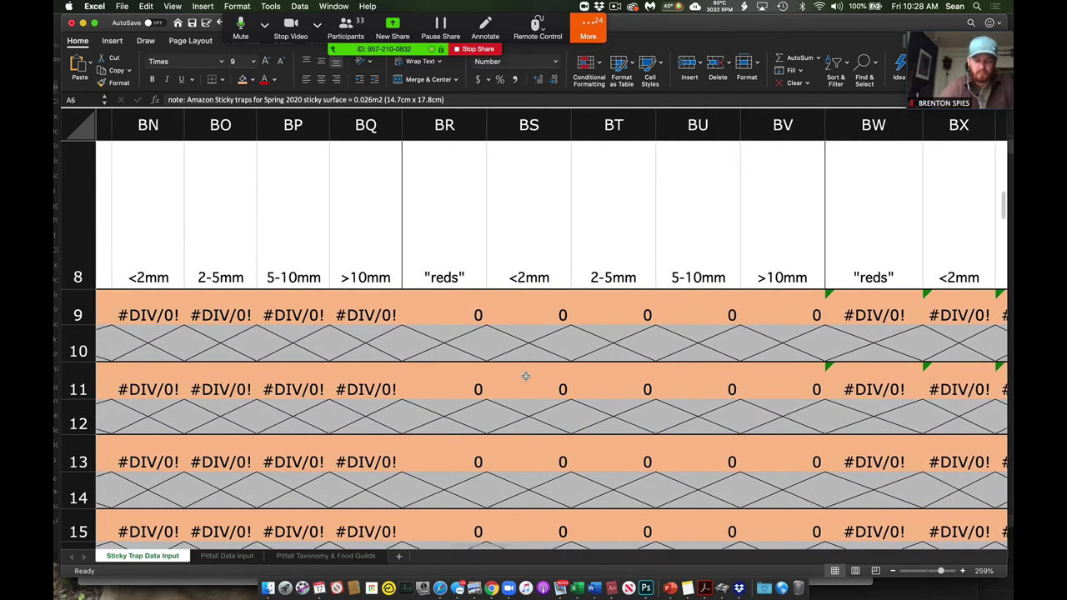
pyautogui.hscroll(-3, 526, 376)
pyautogui.hscroll(-6, 526, 376)
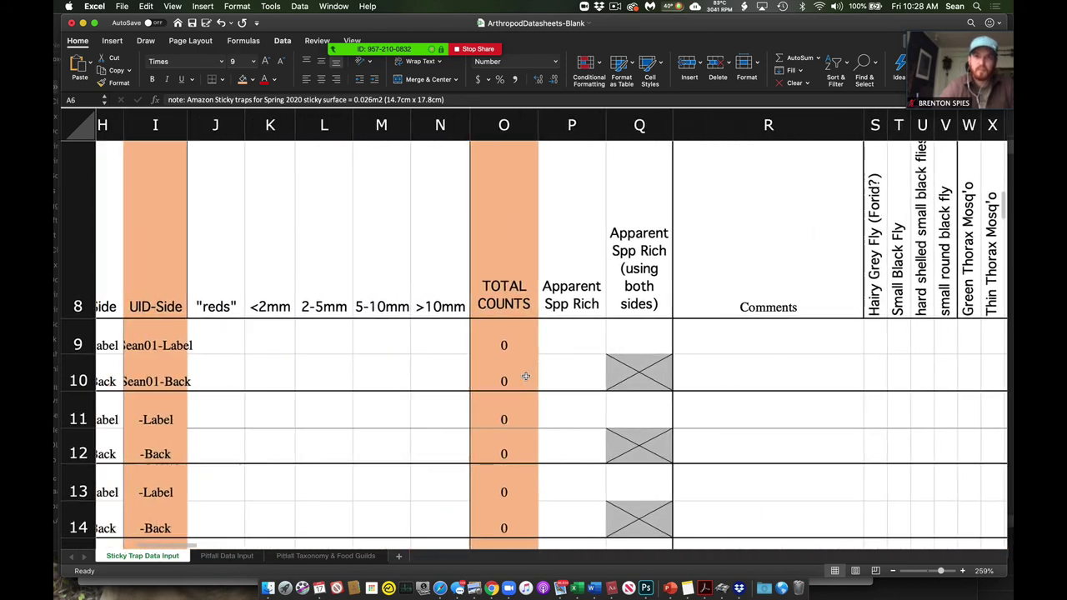
# - Enter reds counts 20 and 15 and <2mm counts 3 and 12 for label and back sides
pyautogui.hscroll(-3, 467, 367)
pyautogui.click(322, 338)
pyautogui.write('20')
pyautogui.press('Return')
pyautogui.write('15')
pyautogui.press('Return')
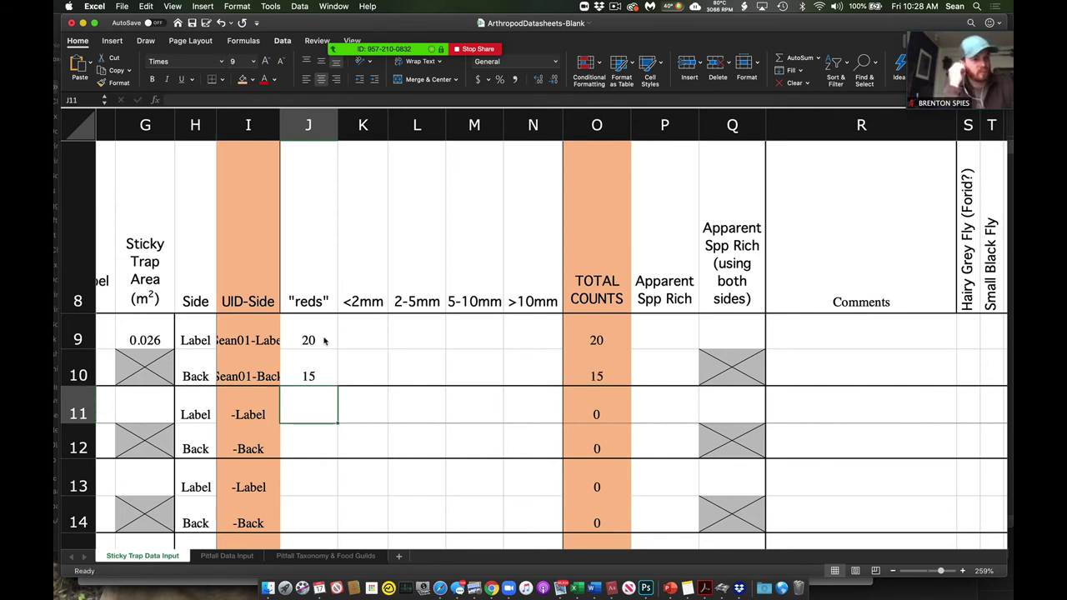
pyautogui.press('Up')
pyautogui.press('Up')
pyautogui.press('Right')
pyautogui.write('3')
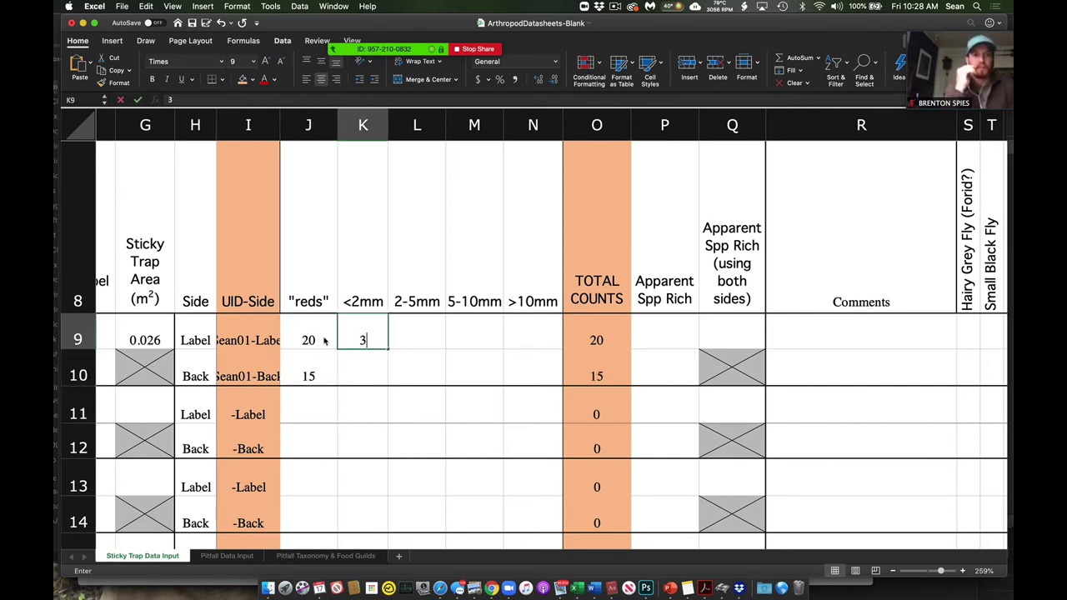
pyautogui.press('Return')
pyautogui.write('12')
pyautogui.press('Tab')
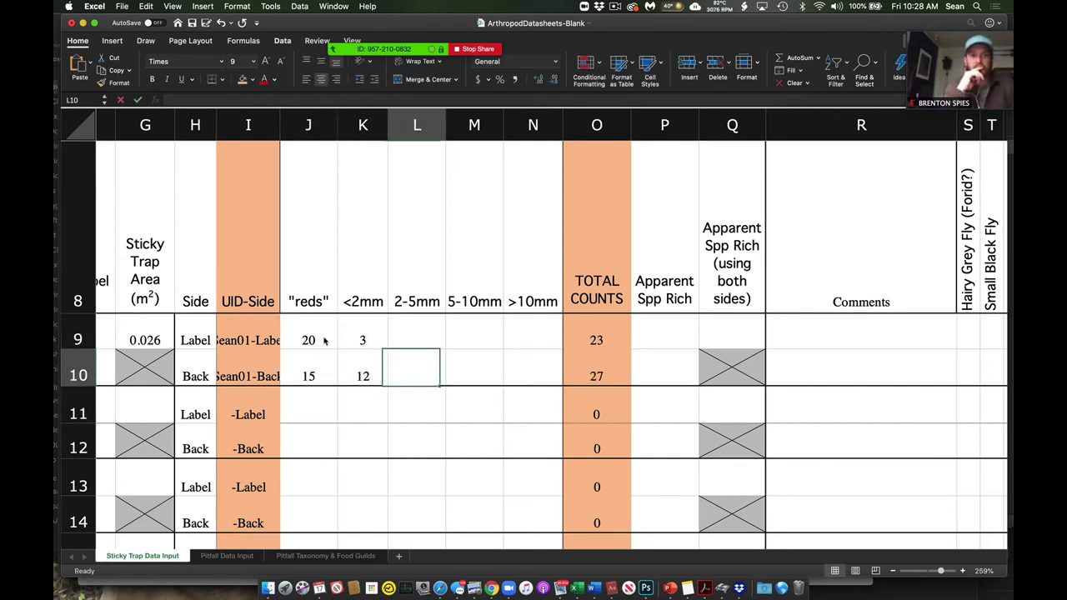
# - Enter 2-5mm (3, 4), 5-10mm (1, 0) and >10mm (0, 2) counts, giving totals 27 and 33
pyautogui.press('Up')
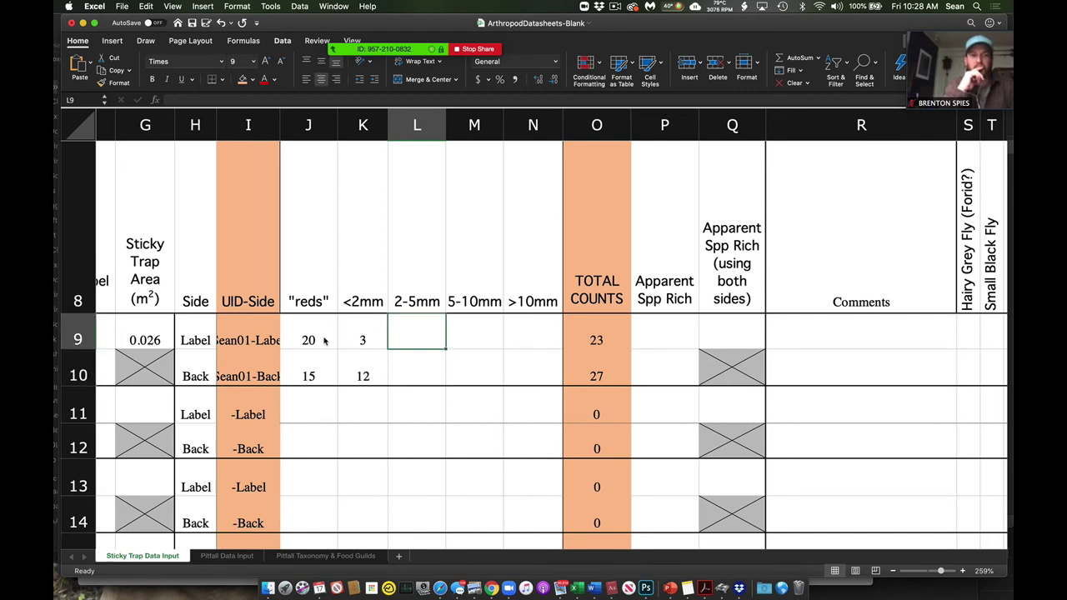
pyautogui.write('3')
pyautogui.press('Tab')
pyautogui.press('Down')
pyautogui.press('Left')
pyautogui.write('4')
pyautogui.press('Tab')
pyautogui.press('Up')
pyautogui.write('1')
pyautogui.press('Return')
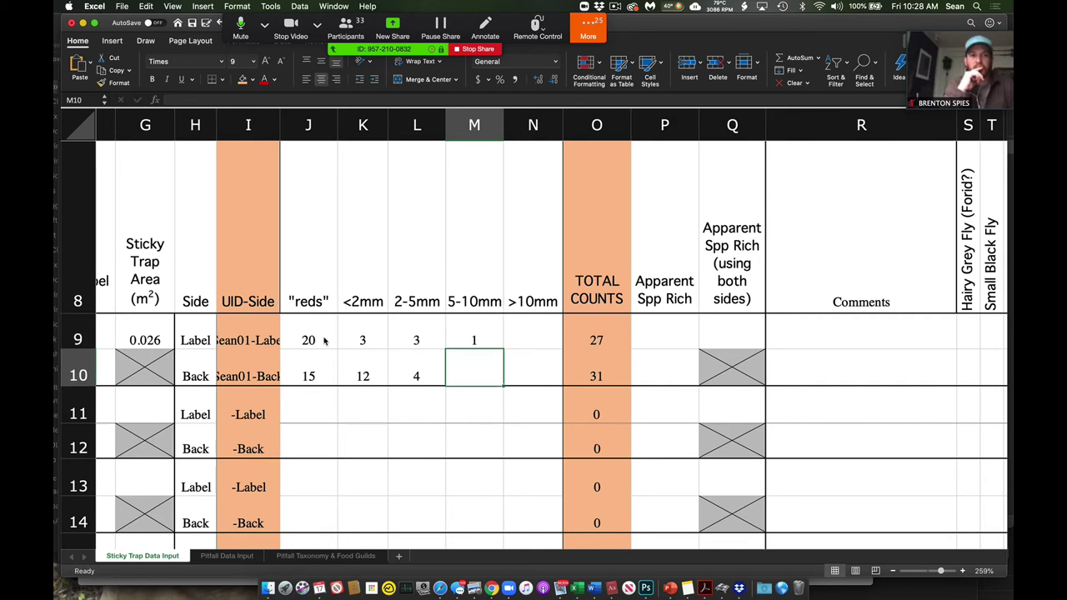
pyautogui.write('0')
pyautogui.press('Tab')
pyautogui.press('Up')
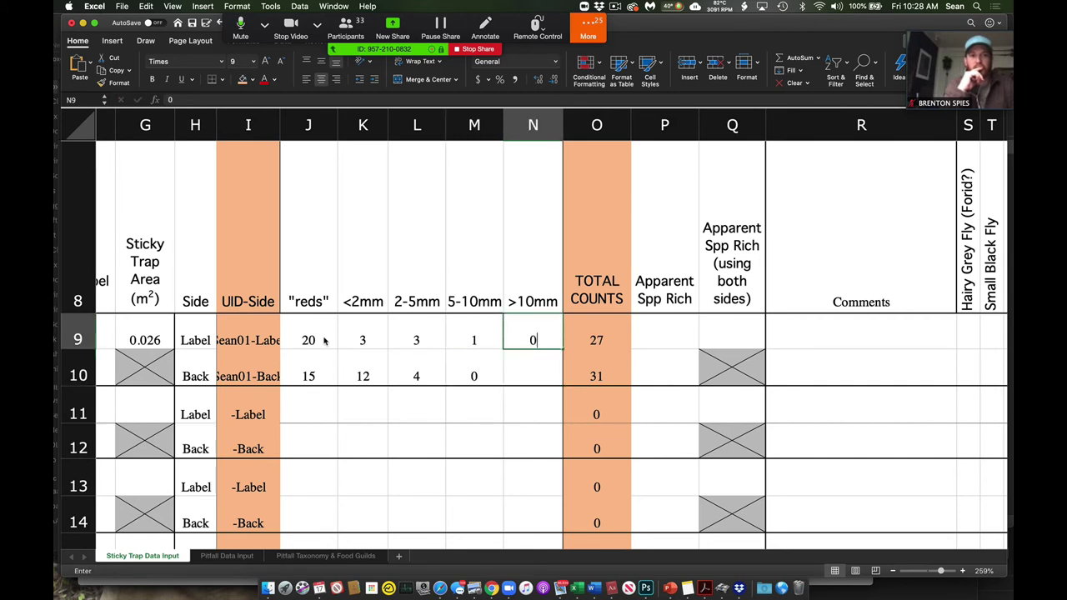
pyautogui.write('0')
pyautogui.press('Return')
pyautogui.write('2')
pyautogui.press('Tab')
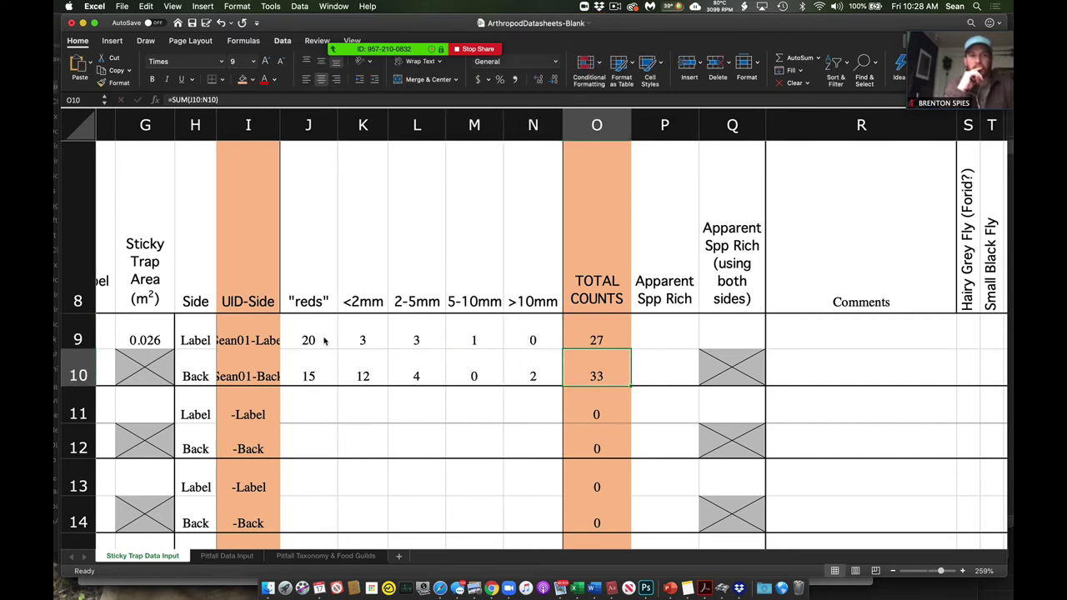
pyautogui.press('Tab')
pyautogui.press('Up')
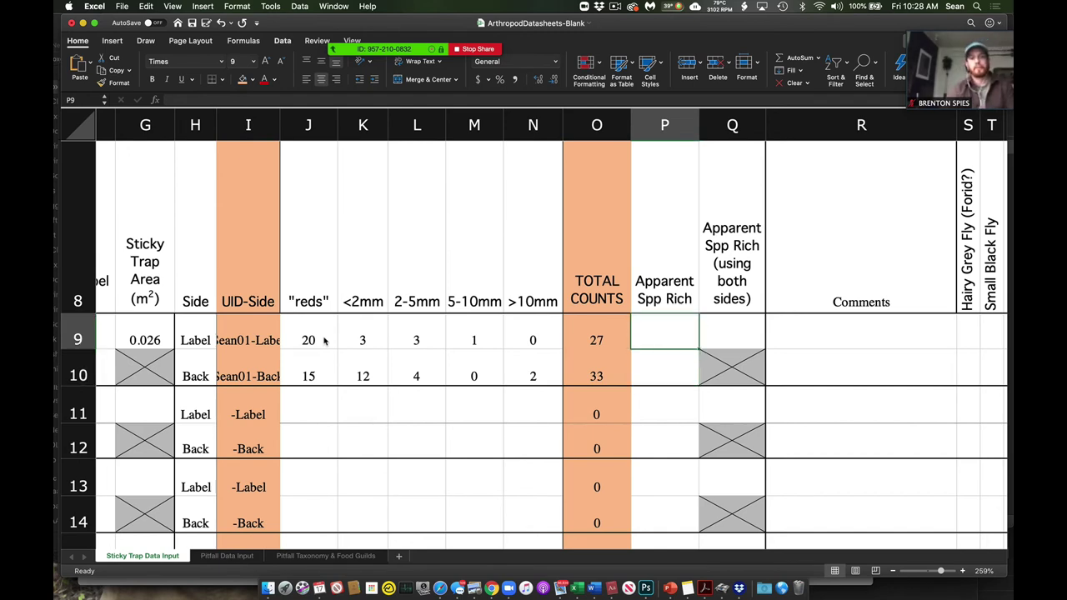
# - Enter apparent species richness 5 in P9, 6 in P10 and 6 in Q9
pyautogui.write('5')
pyautogui.press('Return')
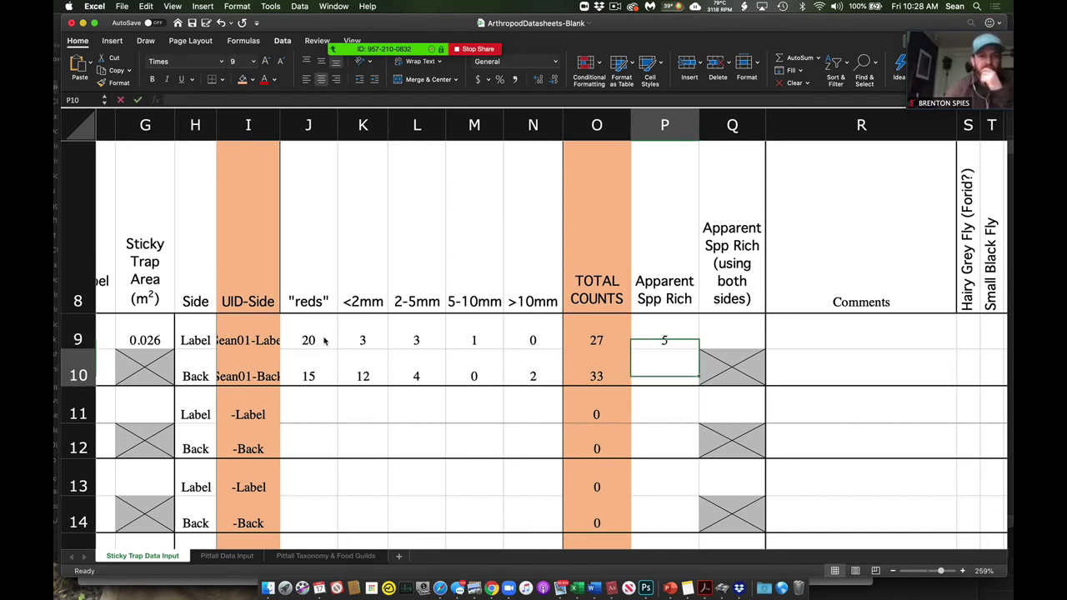
pyautogui.write('6')
pyautogui.press('Up')
pyautogui.press('Tab')
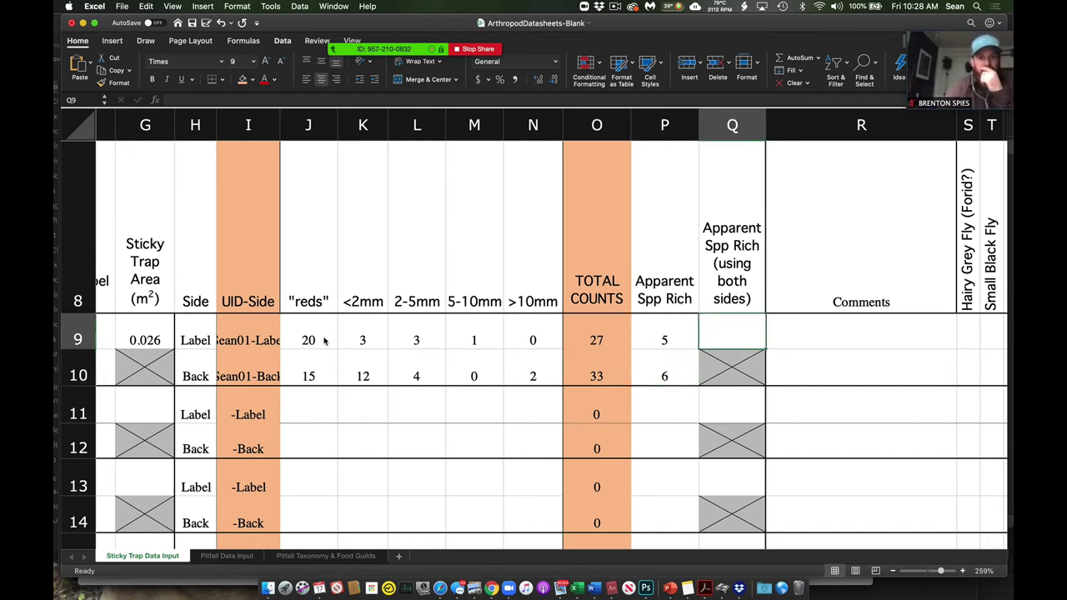
pyautogui.write('6')
pyautogui.press('Return')
pyautogui.press('Up')
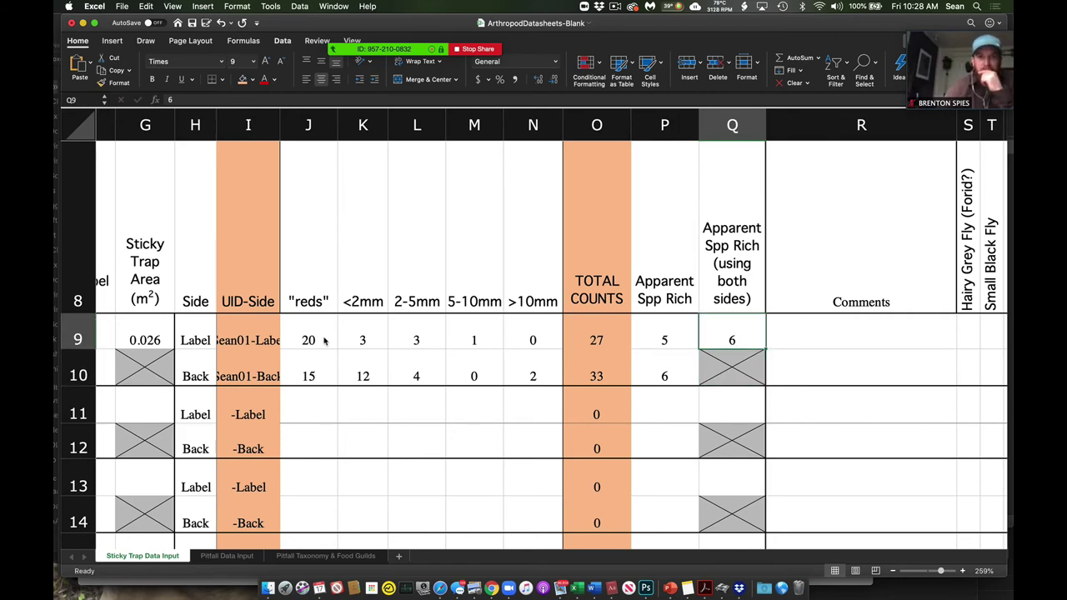
# - Briefly change the both-sides richness in Q9 to 11, then correct it back to 6
pyautogui.hscroll(5, 359, 380)
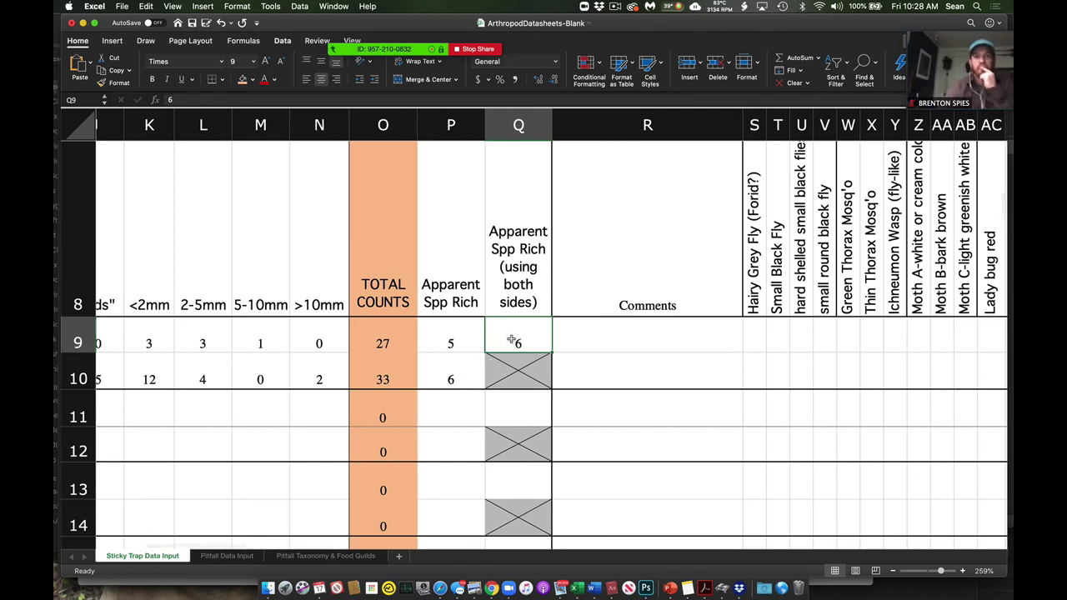
pyautogui.click(575, 339)
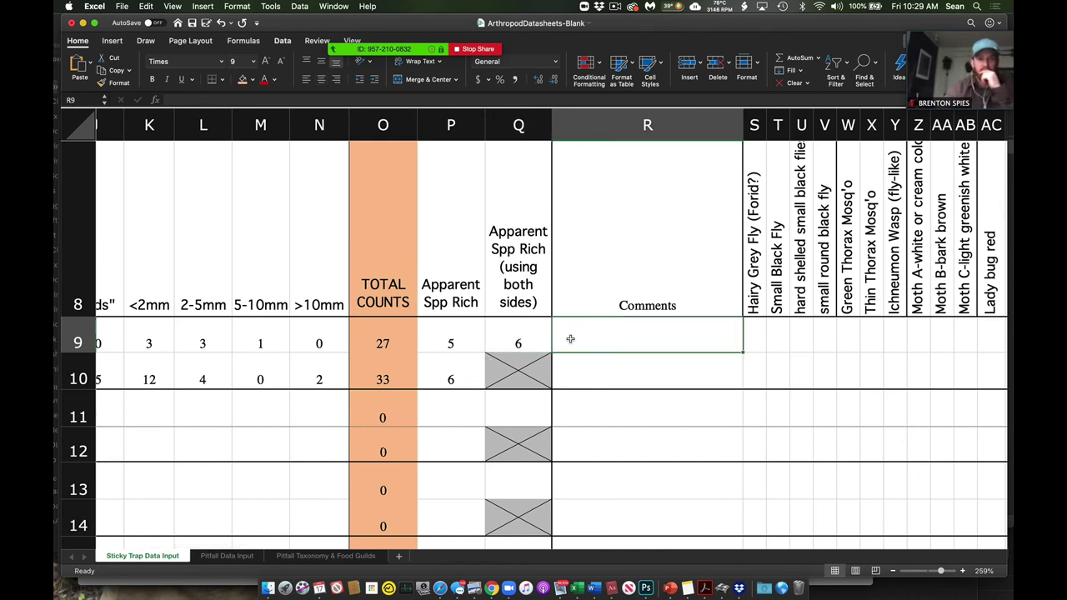
pyautogui.click(518, 341)
pyautogui.write('11')
pyautogui.press('Return')
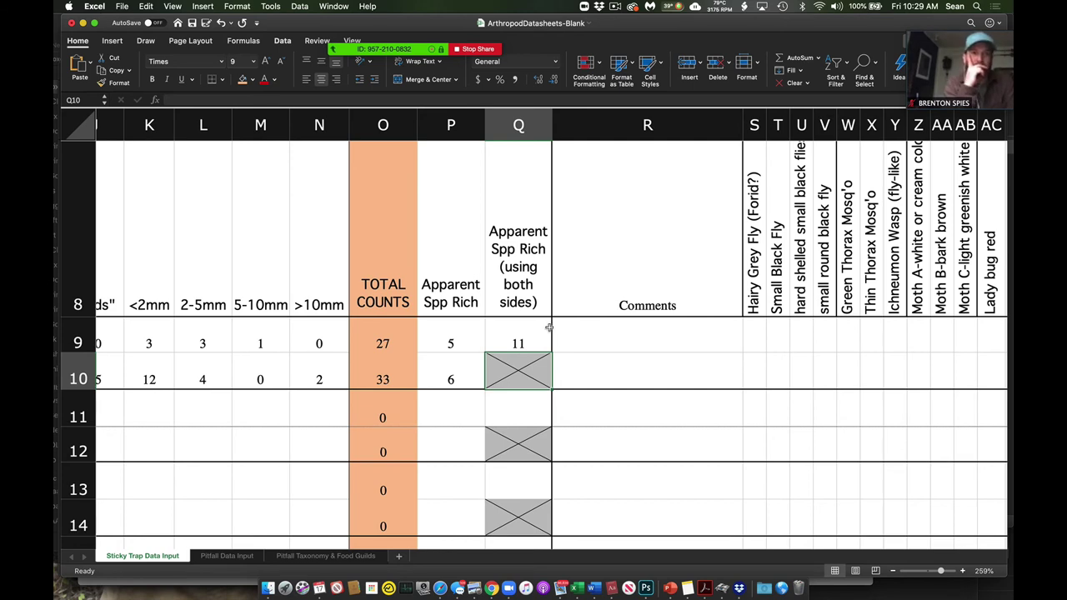
pyautogui.click(543, 327)
pyautogui.write('6')
pyautogui.press('Return')
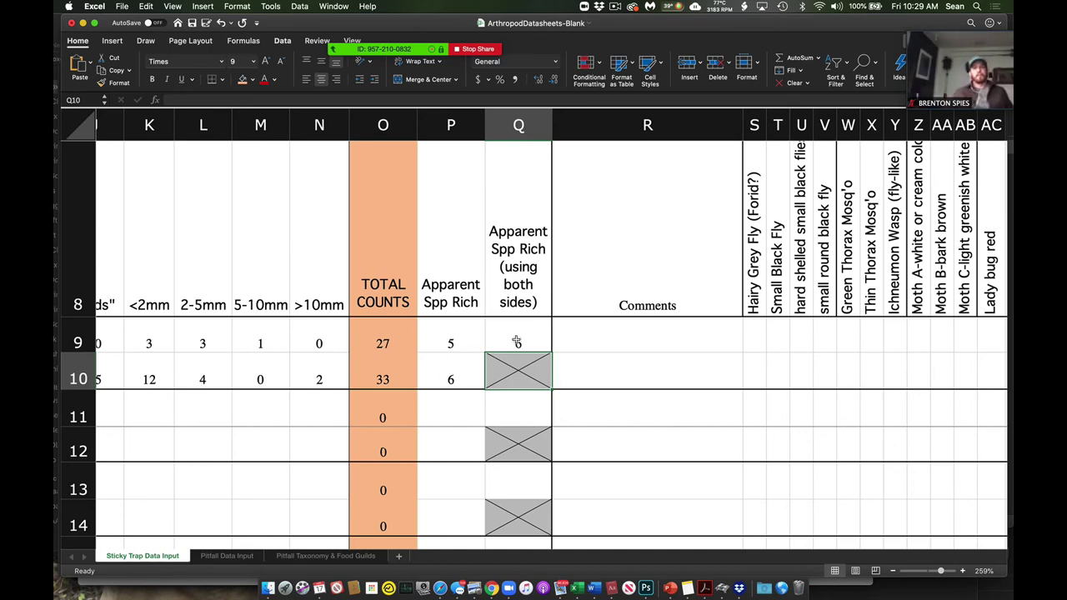
pyautogui.hscroll(2, 544, 340)
pyautogui.hscroll(15, 629, 331)
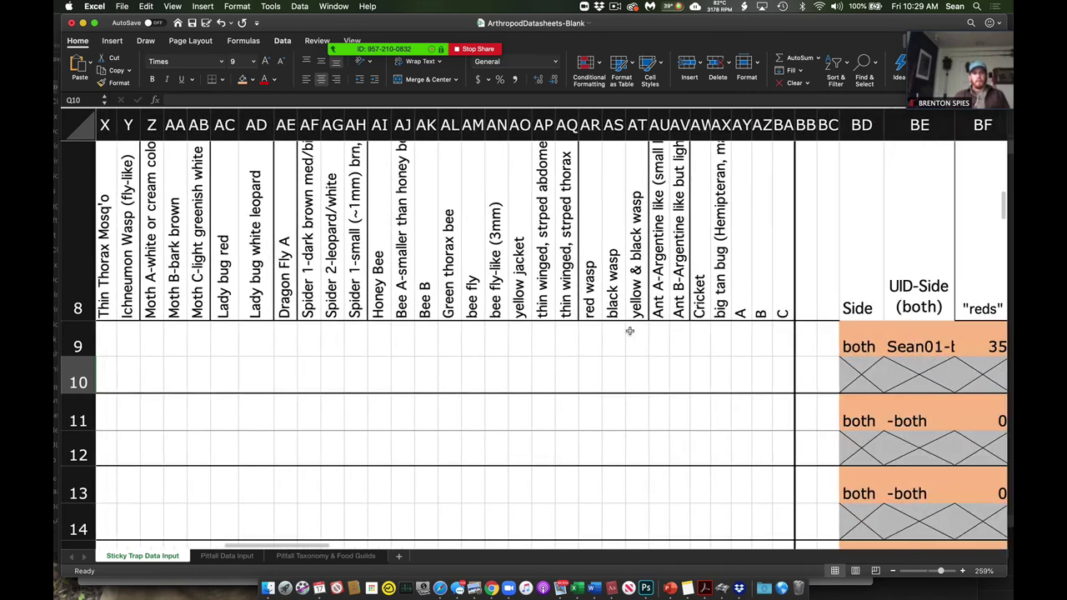
pyautogui.hscroll(2, 630, 331)
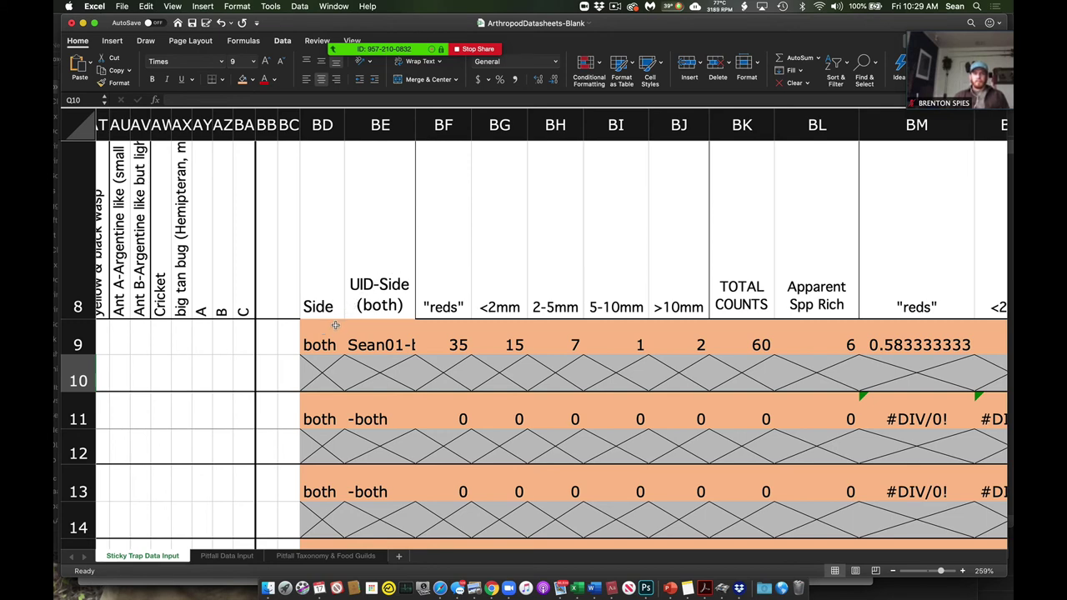
pyautogui.click(363, 332)
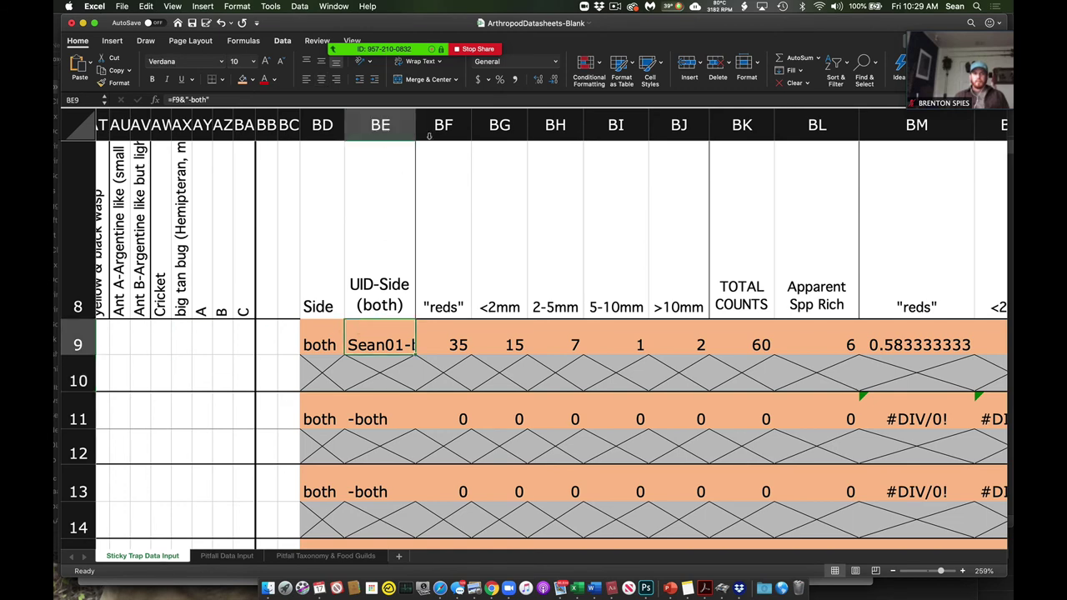
pyautogui.moveTo(415, 127); pyautogui.dragTo(453, 134)
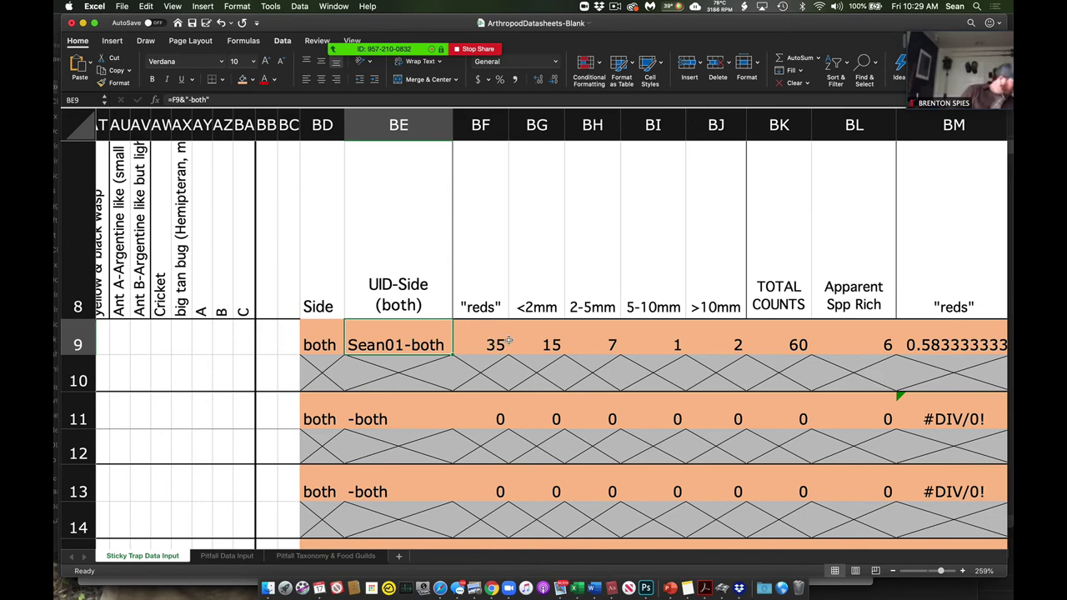
pyautogui.hscroll(3, 494, 340)
pyautogui.hscroll(5, 494, 336)
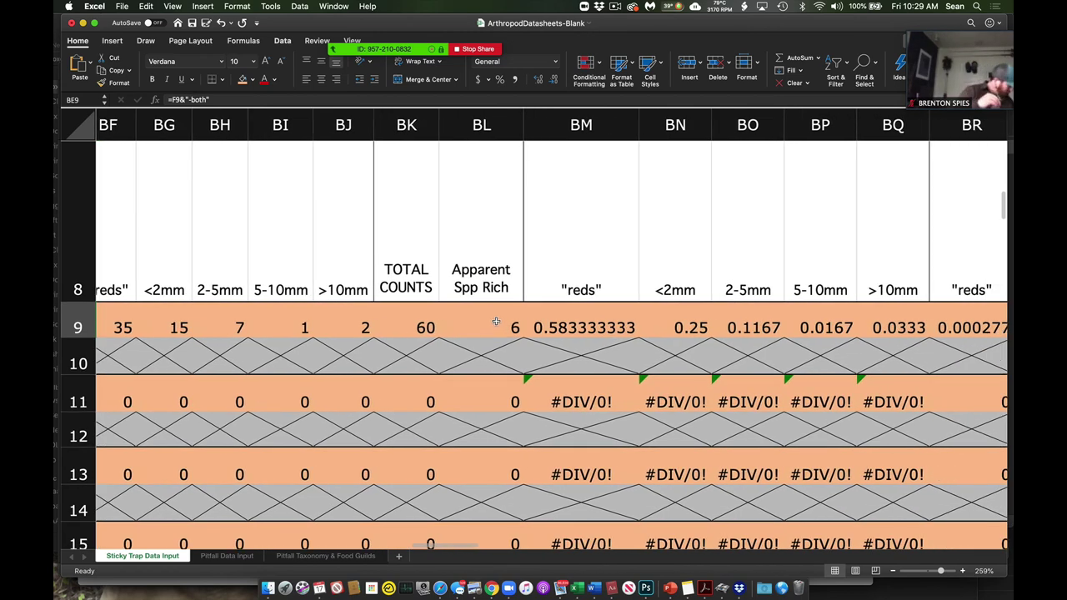
pyautogui.hscroll(4, 499, 325)
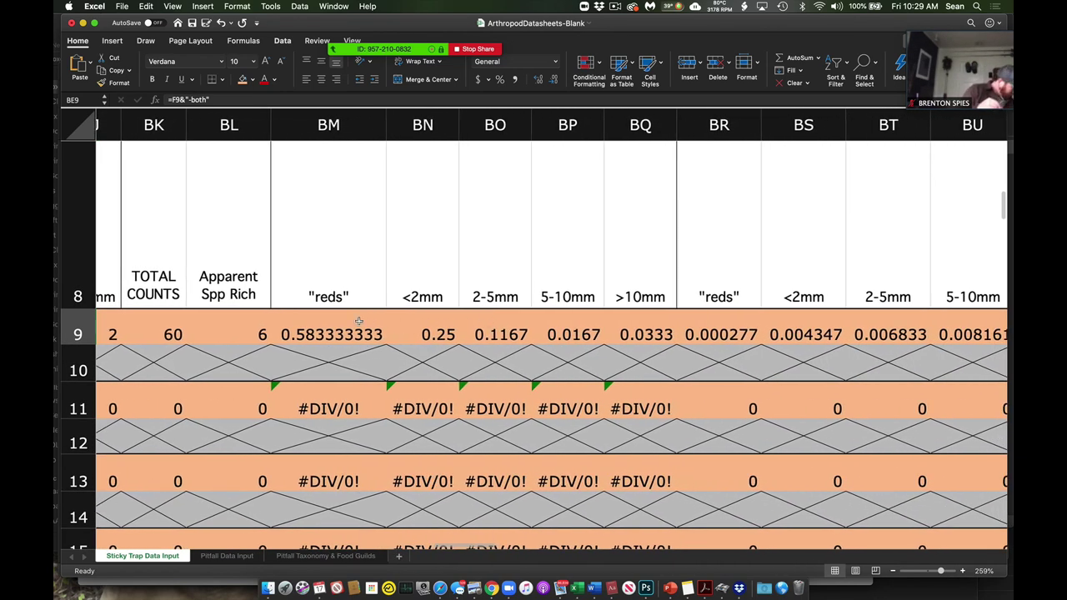
pyautogui.scroll(3, 363, 322)
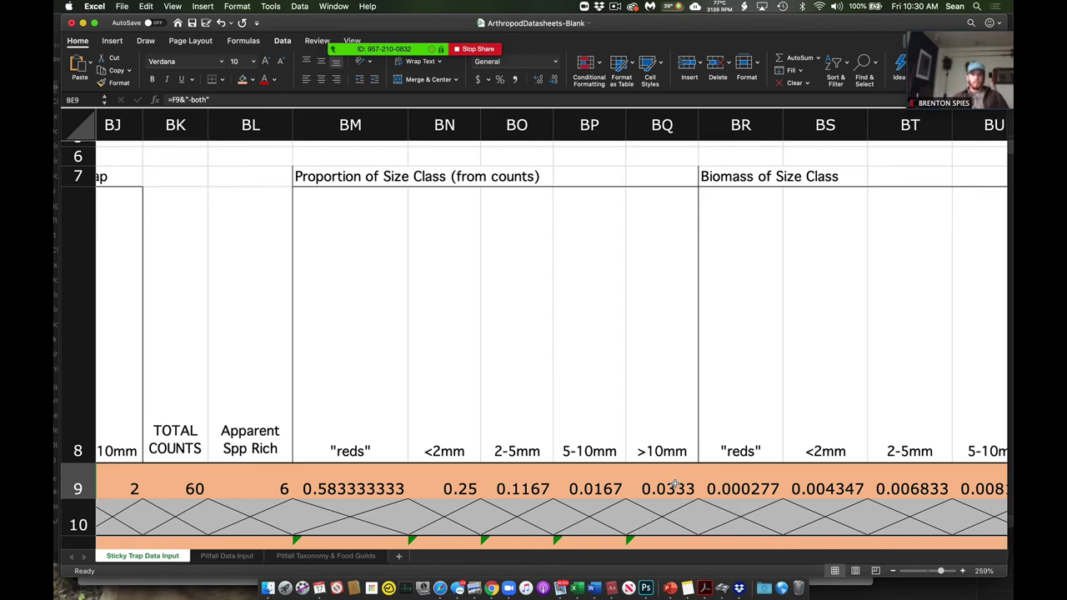
pyautogui.hscroll(8, 675, 485)
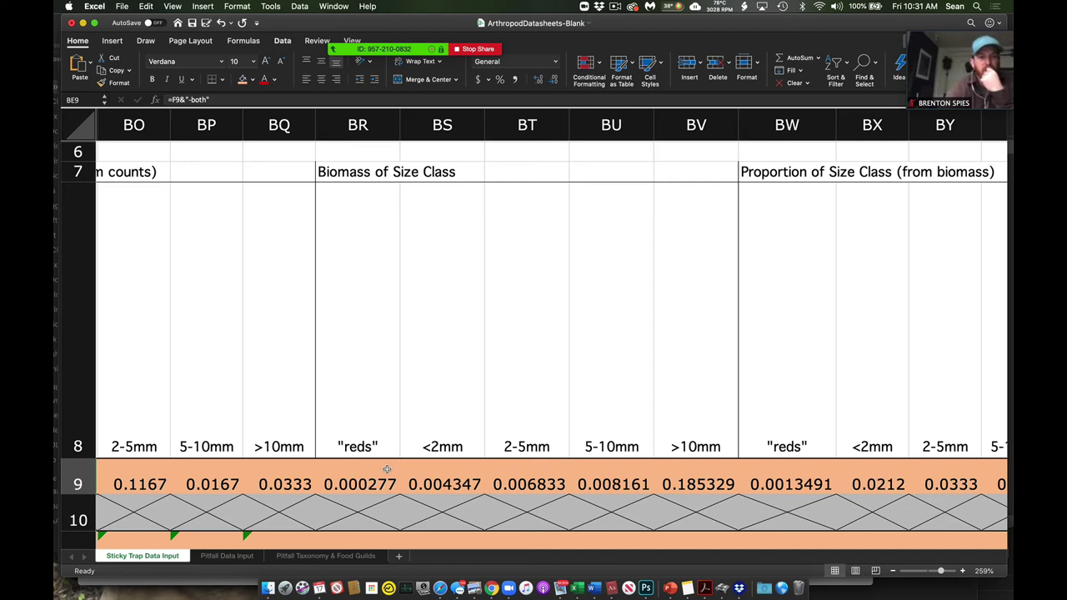
pyautogui.hscroll(1, 387, 471)
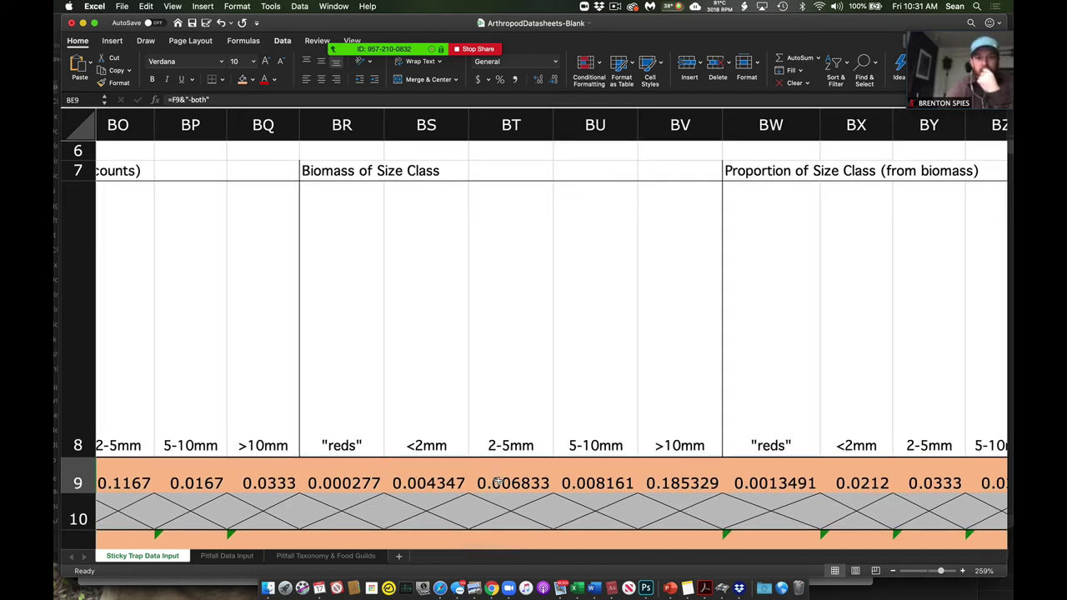
pyautogui.hscroll(5, 435, 481)
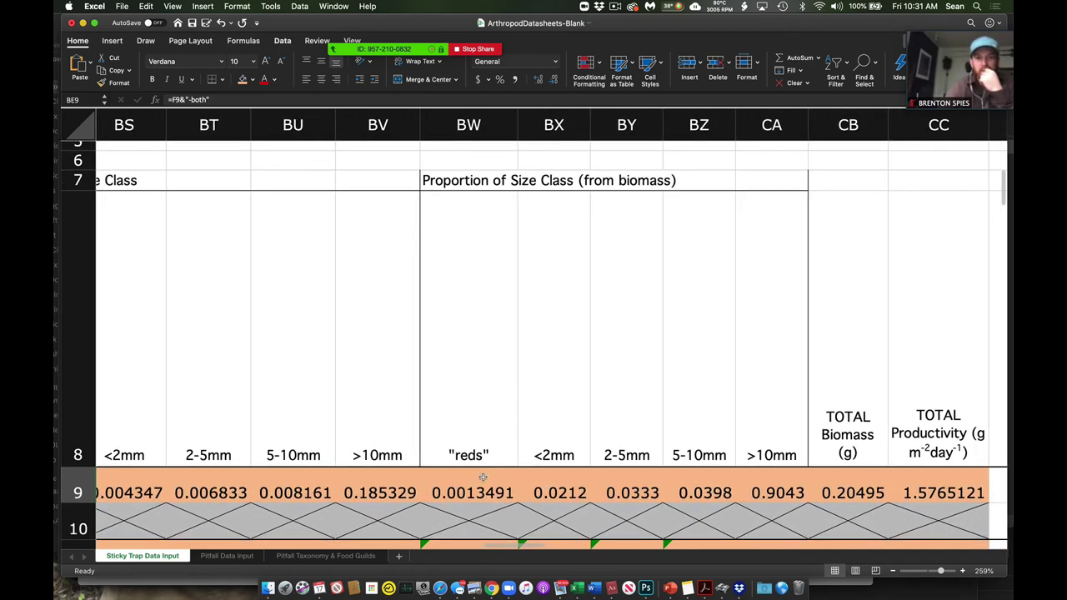
pyautogui.hscroll(-5, 467, 477)
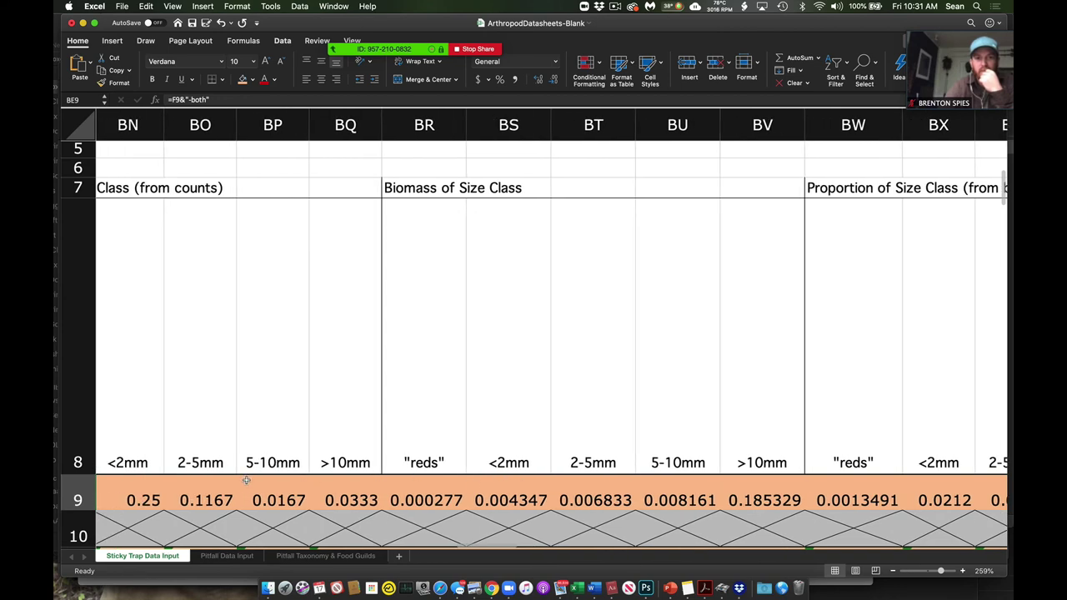
pyautogui.hscroll(5, 417, 451)
pyautogui.scroll(-2, 418, 451)
pyautogui.hscroll(-8, 617, 463)
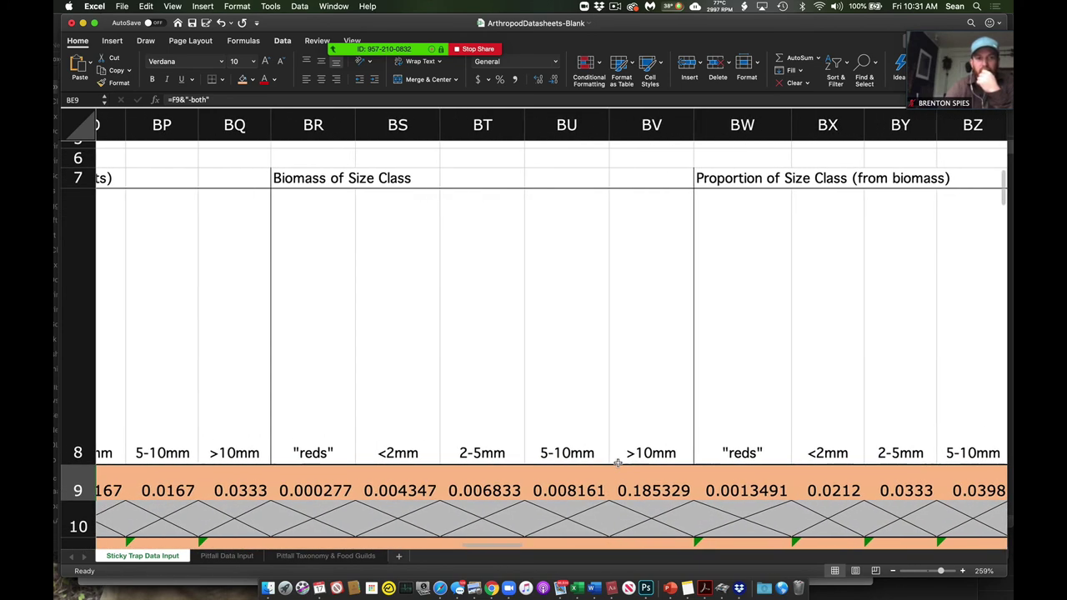
pyautogui.scroll(1, 618, 464)
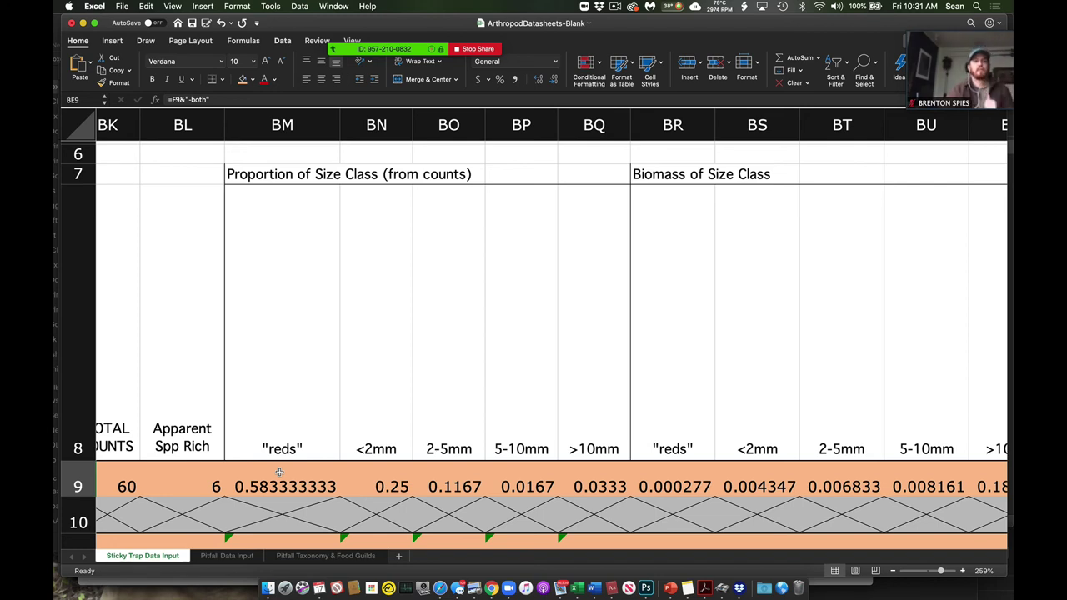
pyautogui.hscroll(3, 279, 473)
pyautogui.hscroll(6, 279, 472)
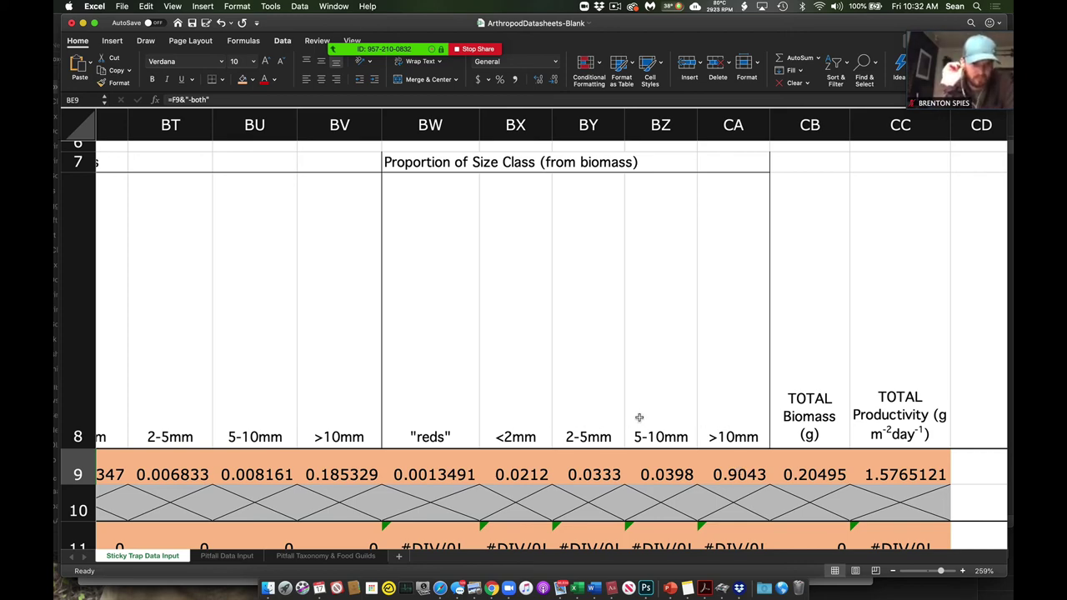
pyautogui.hscroll(2, 669, 414)
pyautogui.scroll(2, 669, 414)
pyautogui.hscroll(-1, 668, 415)
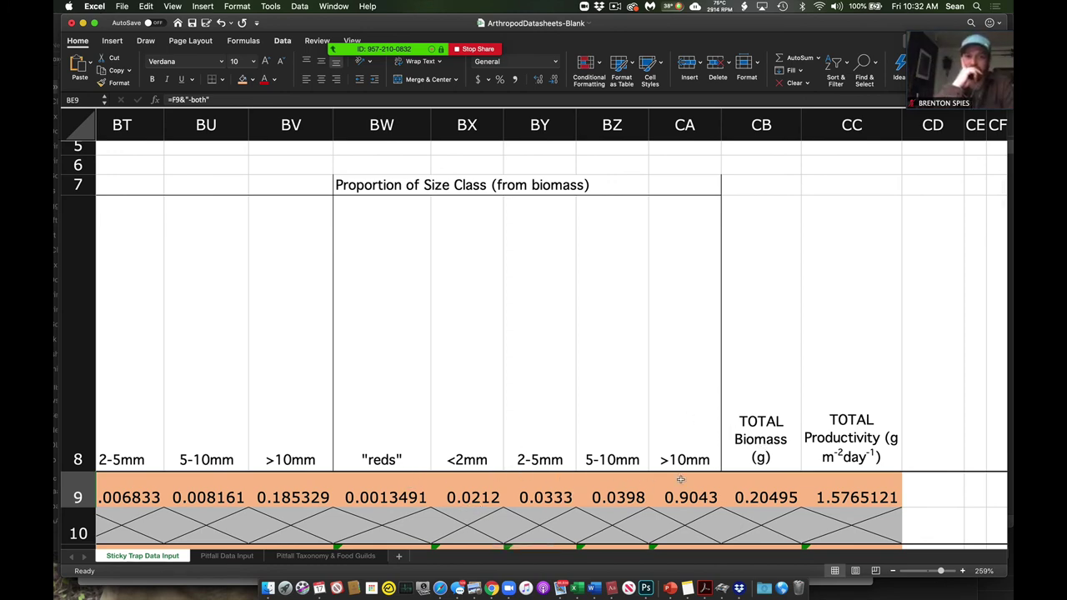
pyautogui.hscroll(2, 680, 480)
pyautogui.scroll(-1, 680, 479)
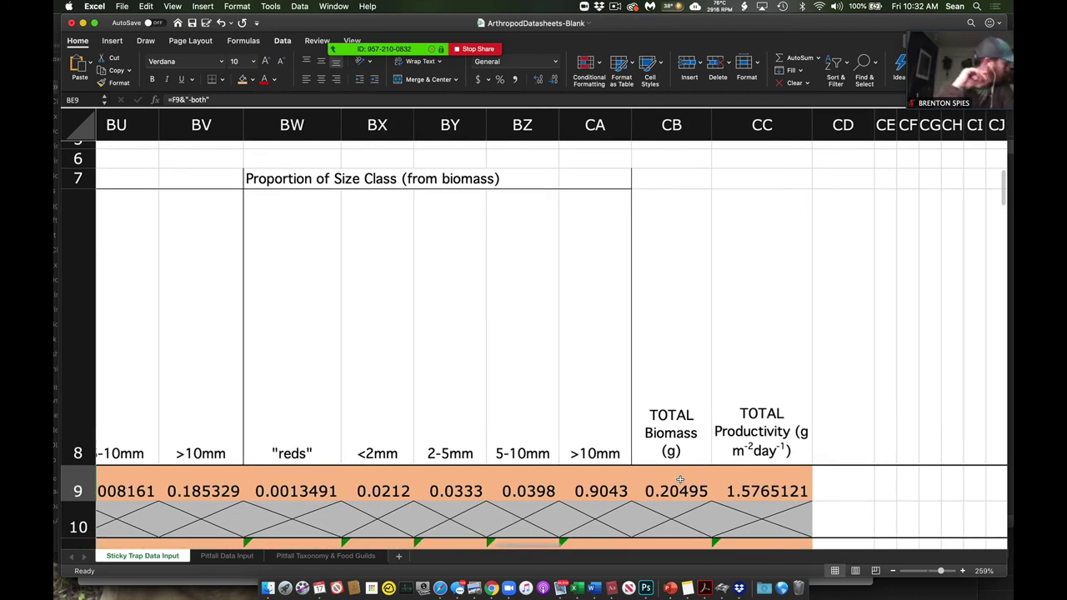
pyautogui.click(785, 480)
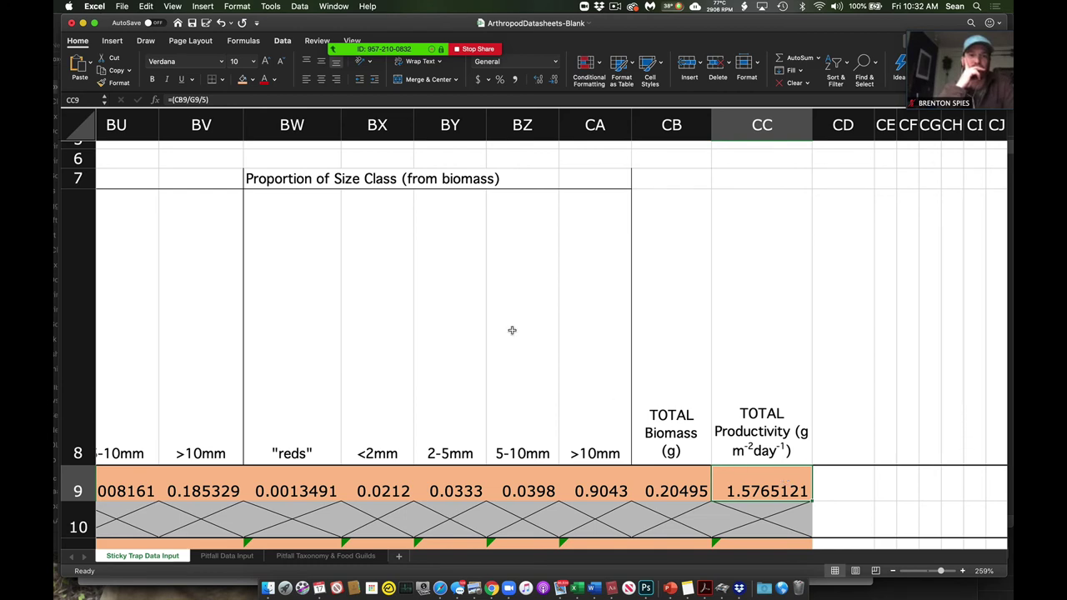
pyautogui.click(185, 100)
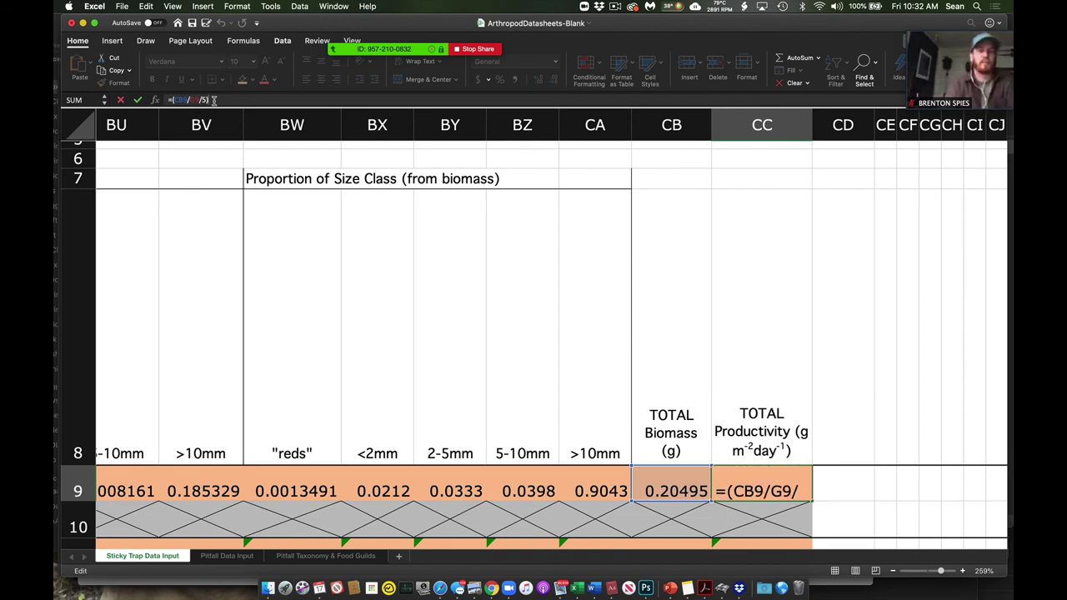
pyautogui.press('Return')
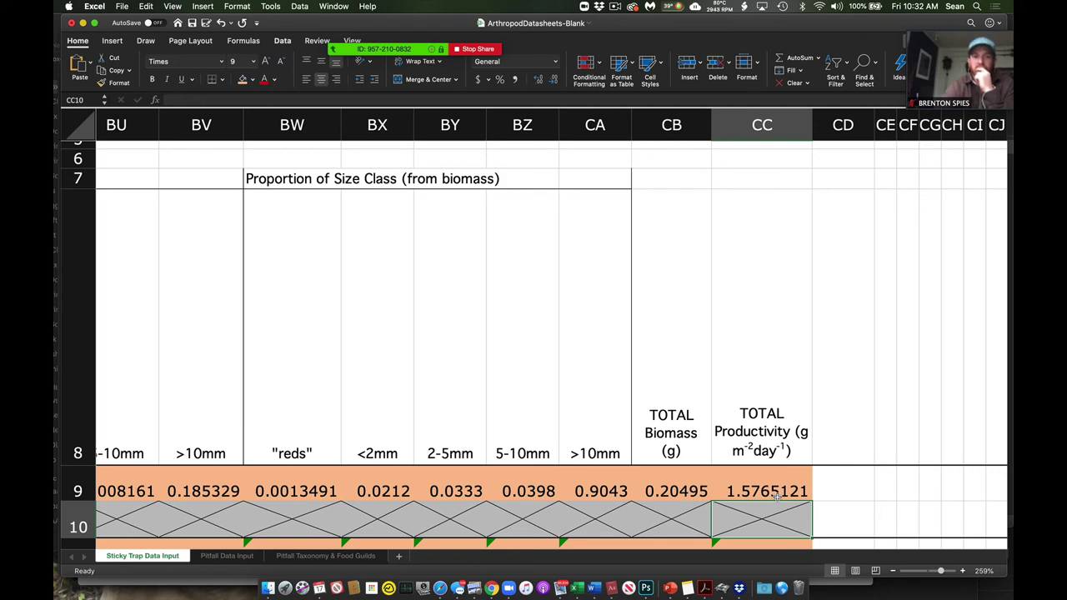
pyautogui.hscroll(-10, 777, 497)
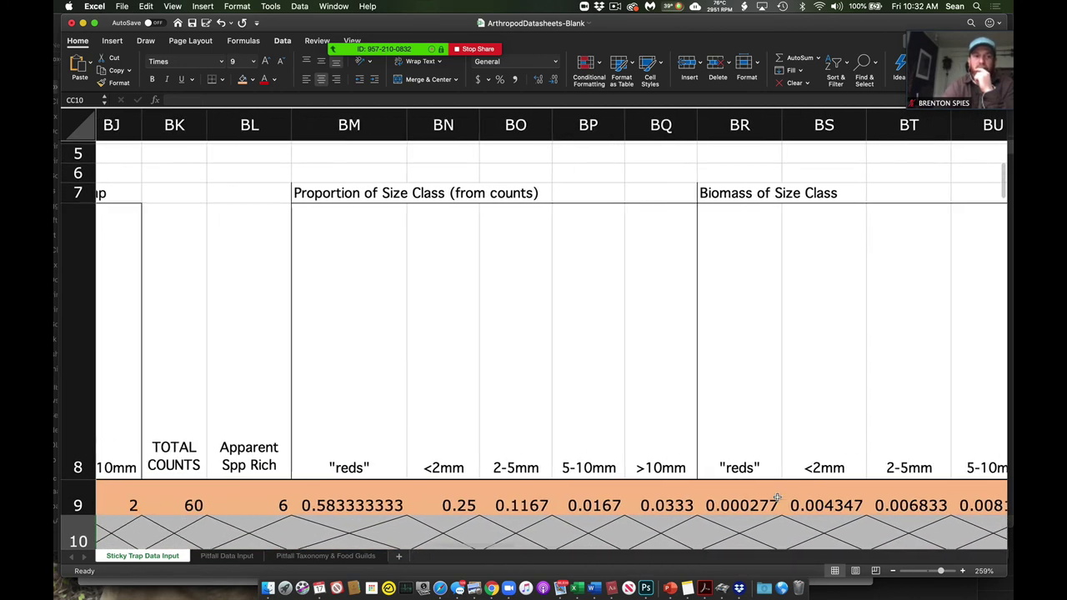
pyautogui.hscroll(-8, 777, 497)
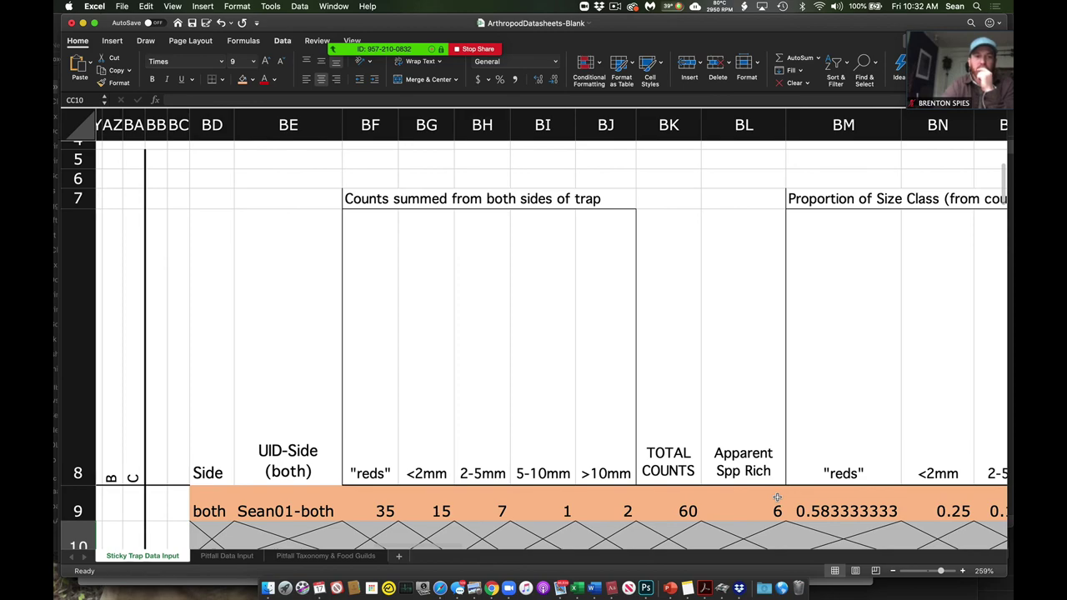
pyautogui.hscroll(-10, 777, 497)
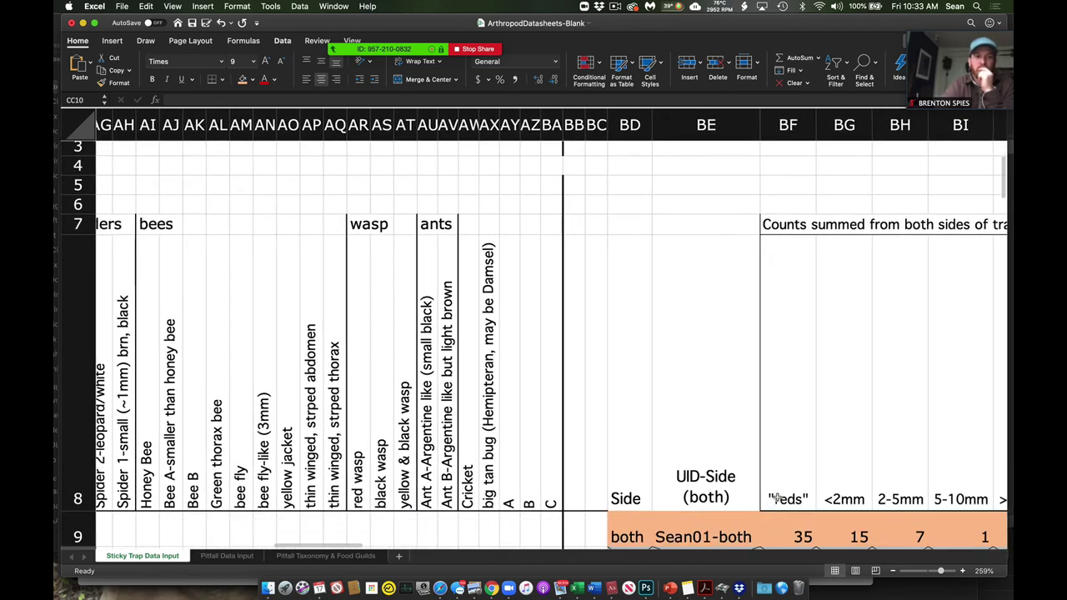
pyautogui.hscroll(-12, 777, 497)
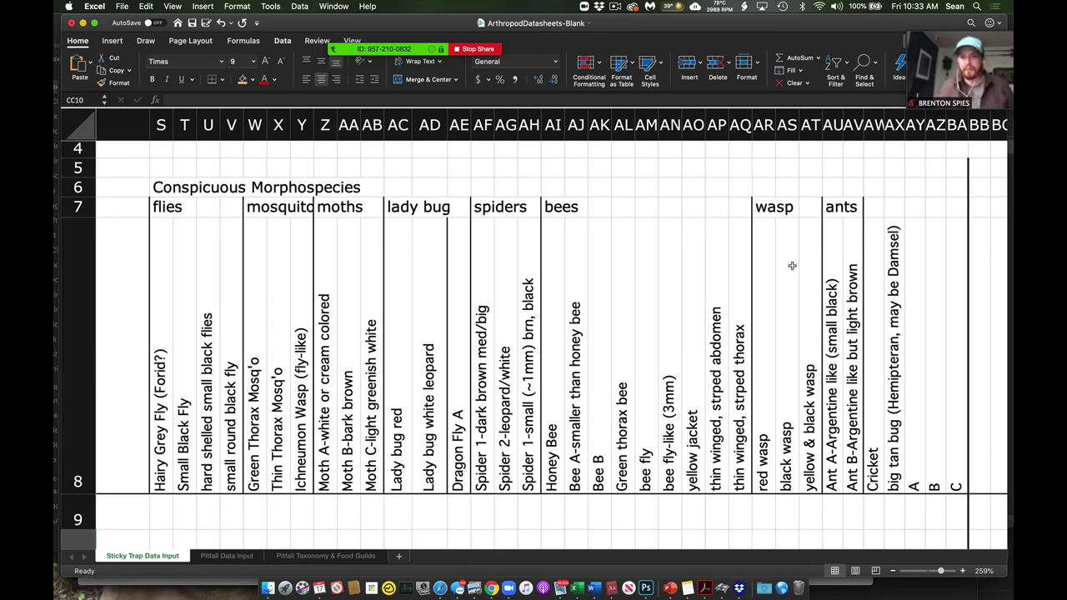
pyautogui.scroll(-1, 792, 266)
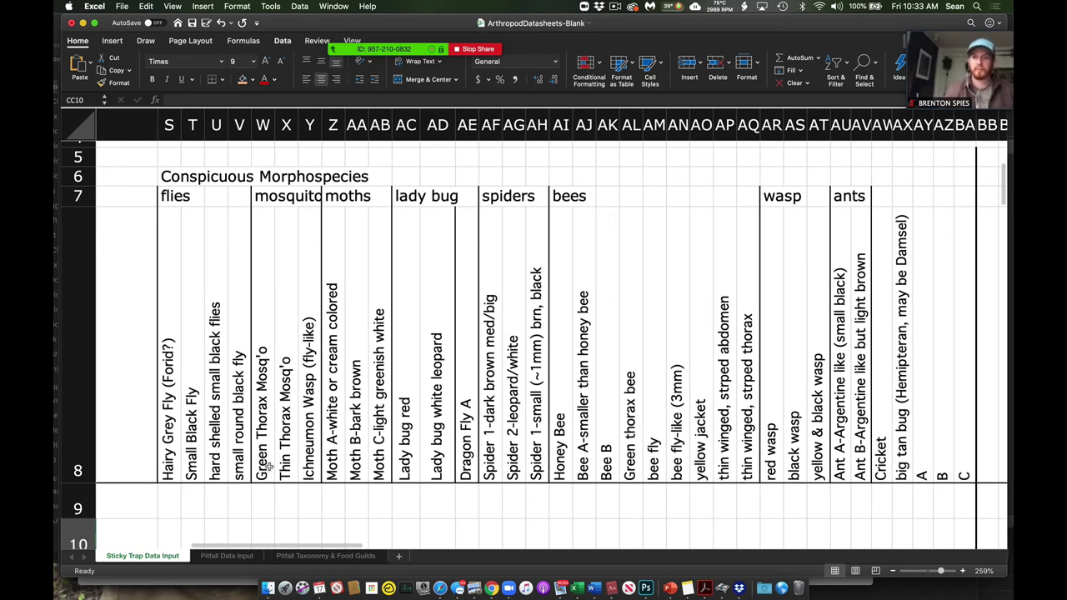
# - Switch to the Pitfall Data Input sheet and highlight the Taxon columns G–K below the headers
pyautogui.click(226, 556)
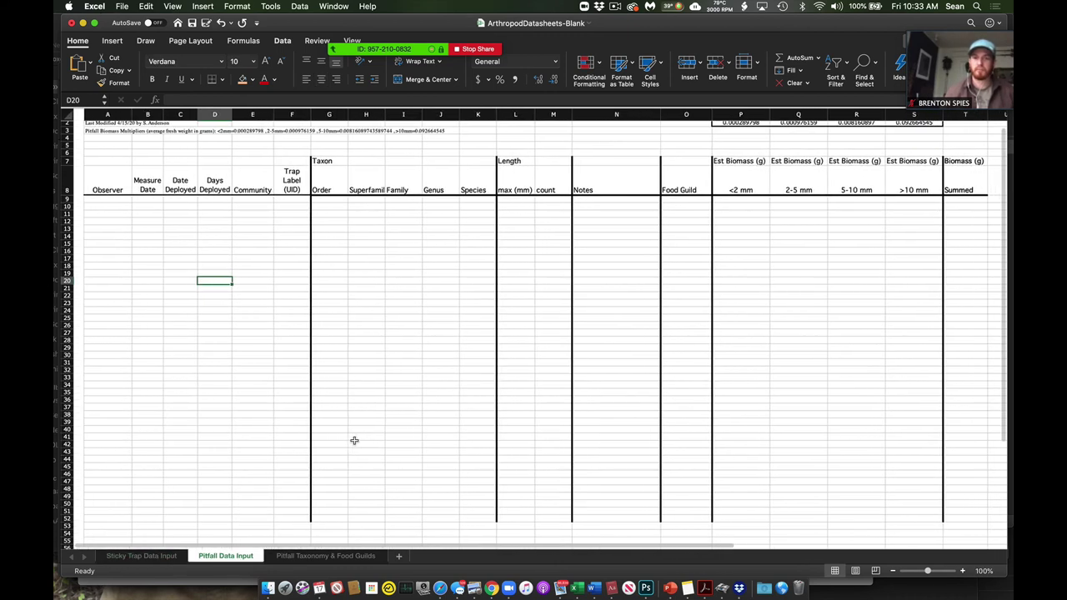
pyautogui.hscroll(1, 354, 441)
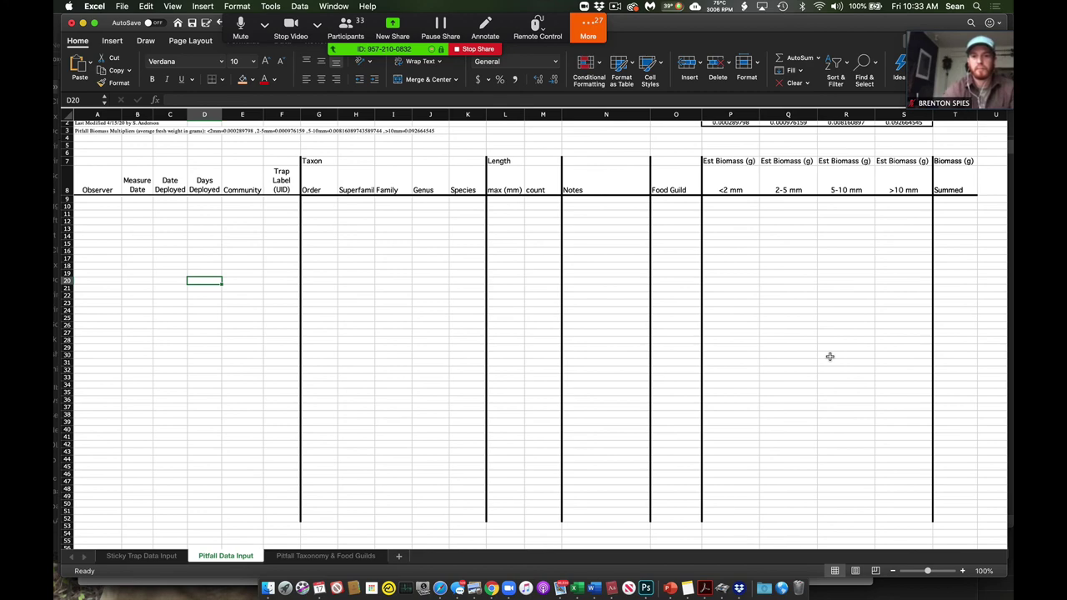
pyautogui.scroll(2, 703, 345)
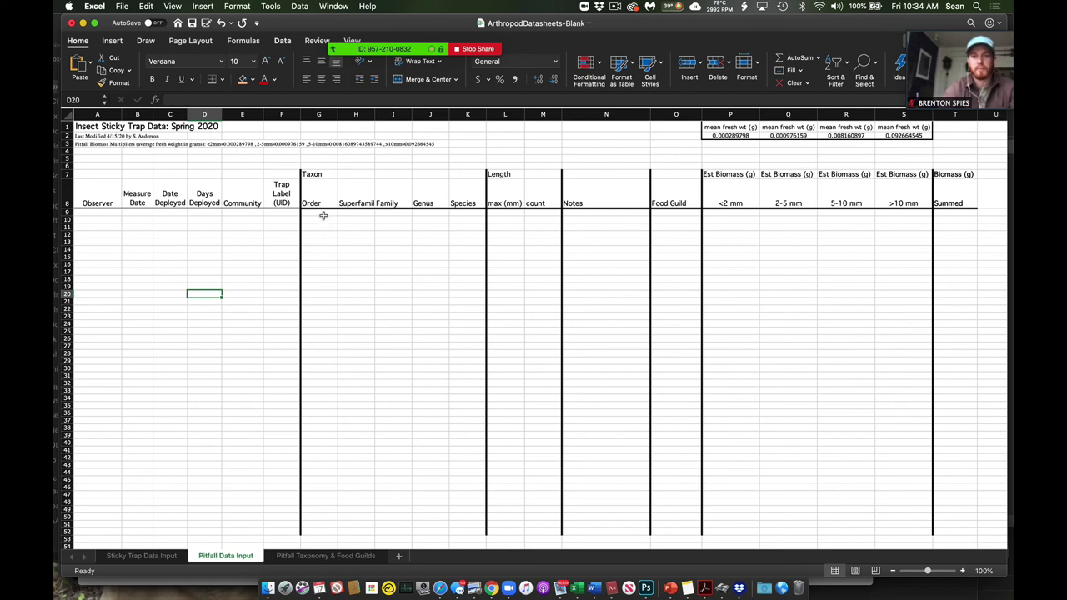
pyautogui.moveTo(325, 214); pyautogui.dragTo(459, 347)
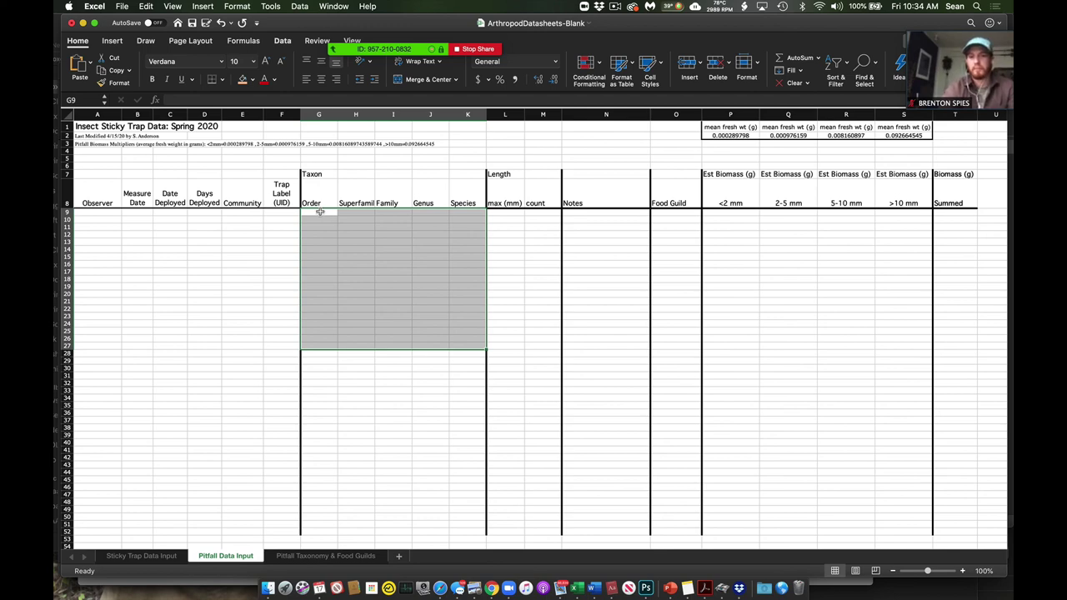
pyautogui.click(327, 556)
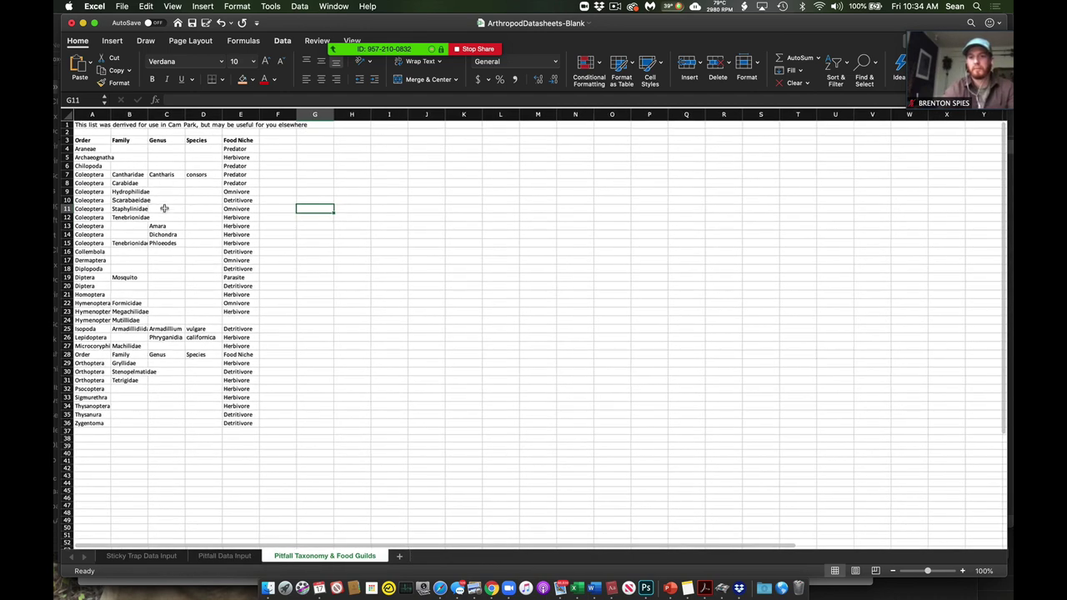
pyautogui.moveTo(102, 149); pyautogui.dragTo(97, 425)
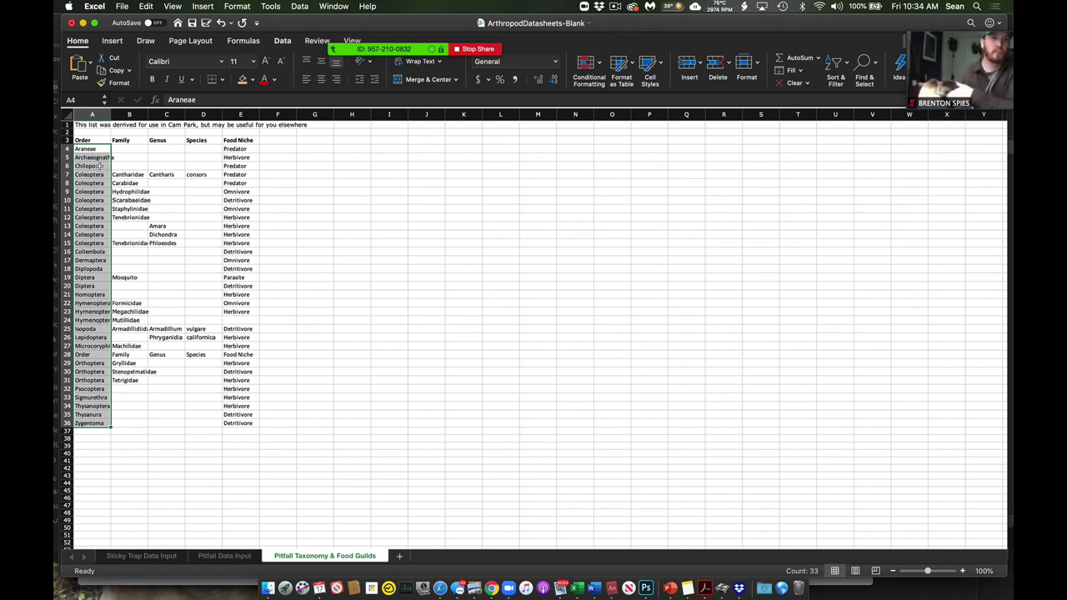
pyautogui.moveTo(96, 148); pyautogui.dragTo(96, 426)
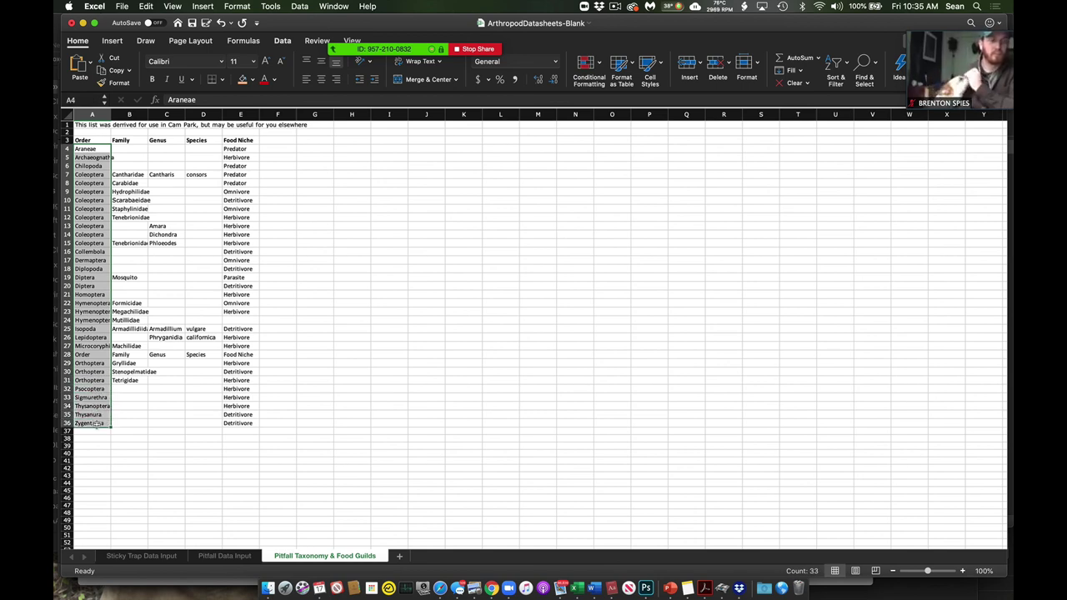
pyautogui.click(173, 422)
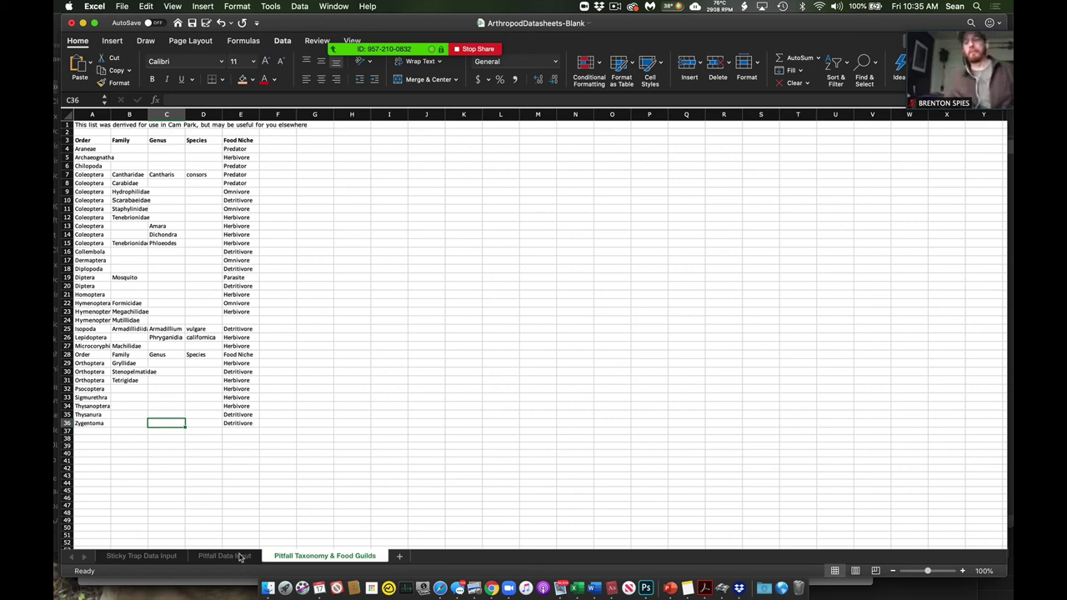
# - Back on the Pitfall Data Input sheet, enter the first pitfall trap's label in F9
pyautogui.click(241, 556)
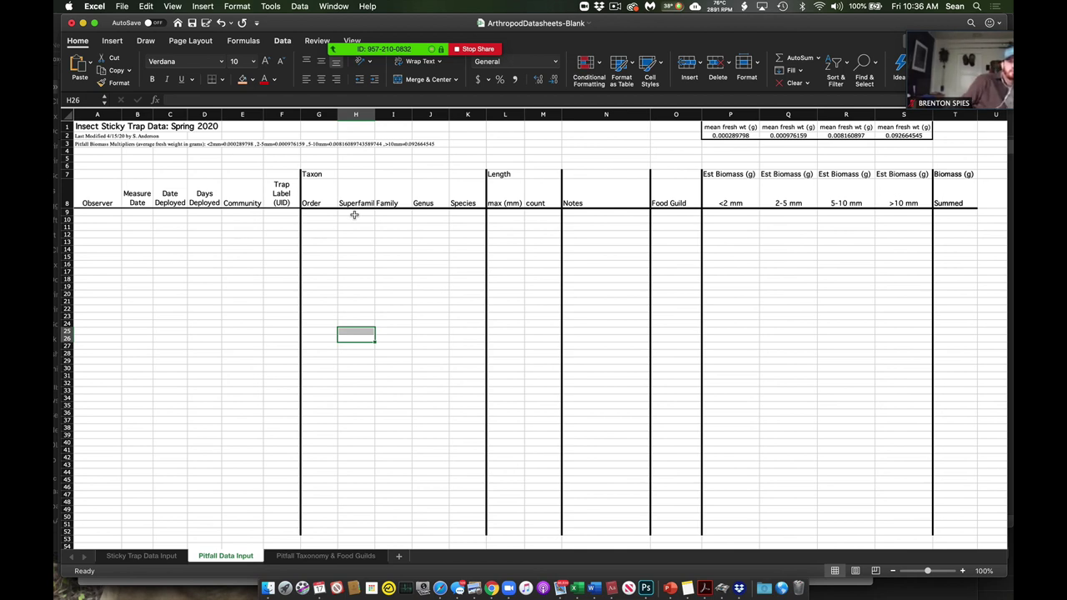
pyautogui.moveTo(354, 215); pyautogui.dragTo(364, 386)
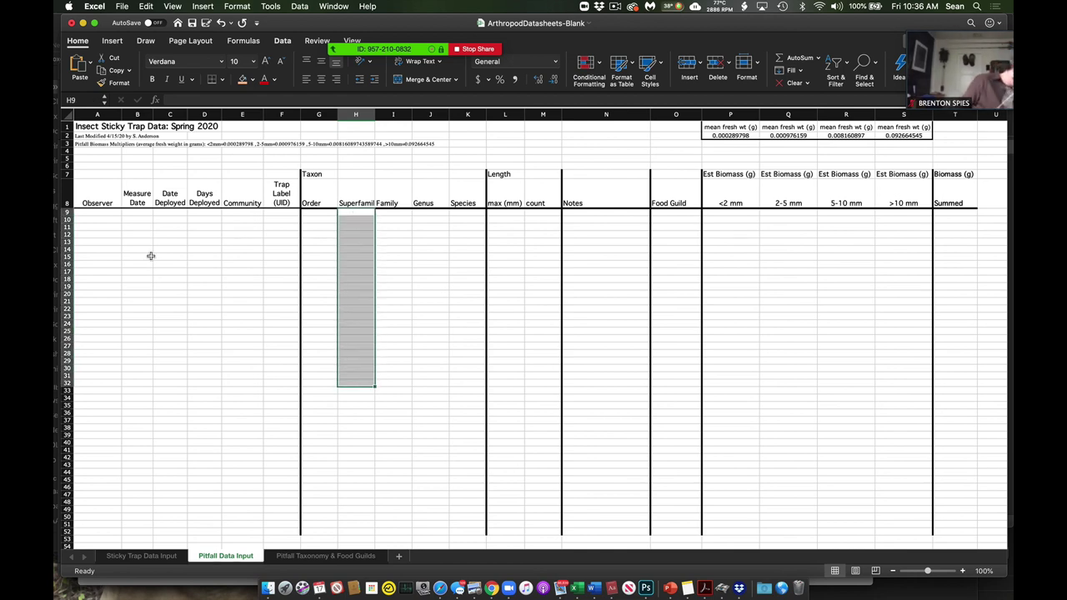
pyautogui.click(82, 213)
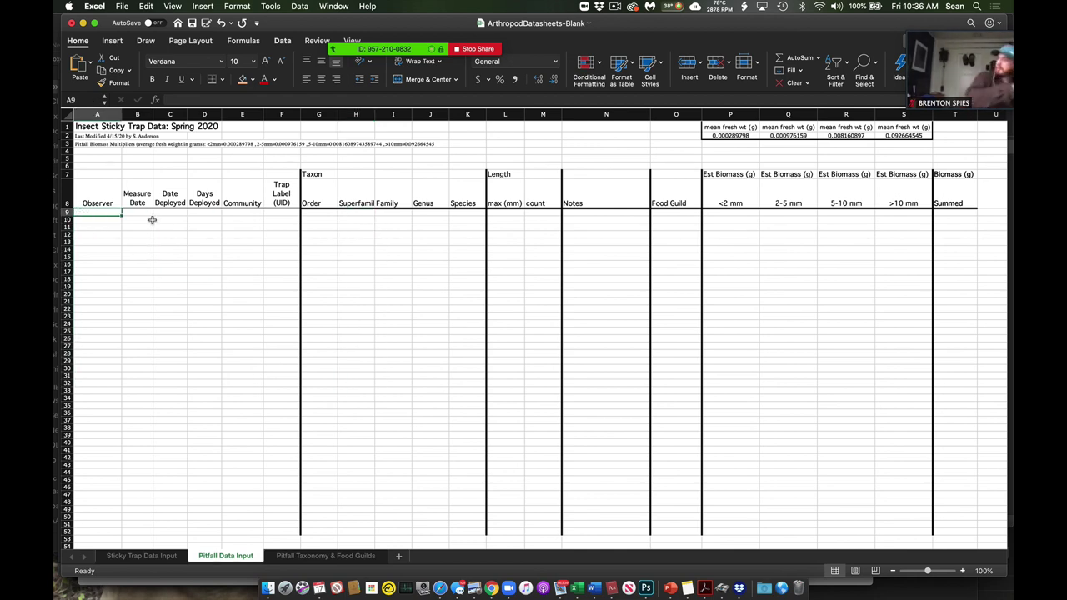
pyautogui.click(274, 213)
pyautogui.write('Sean')
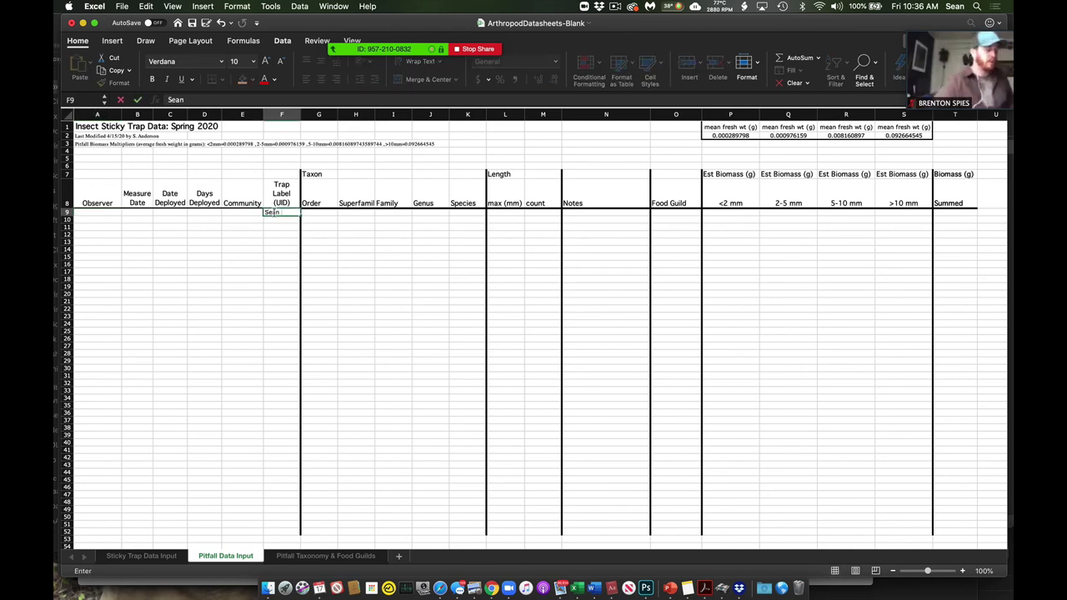
pyautogui.write('01')
pyautogui.press('Return')
# - Highlight the measure-date-to-community header fields and the Order column entries
pyautogui.moveTo(249, 214); pyautogui.dragTo(135, 200)
pyautogui.click(238, 234)
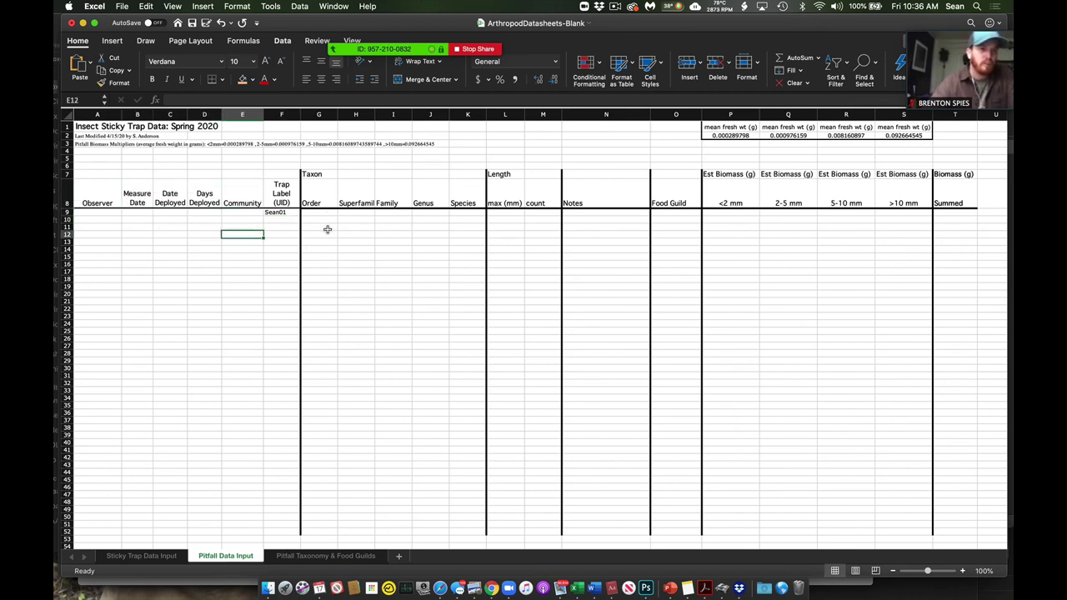
pyautogui.moveTo(319, 213); pyautogui.dragTo(318, 483)
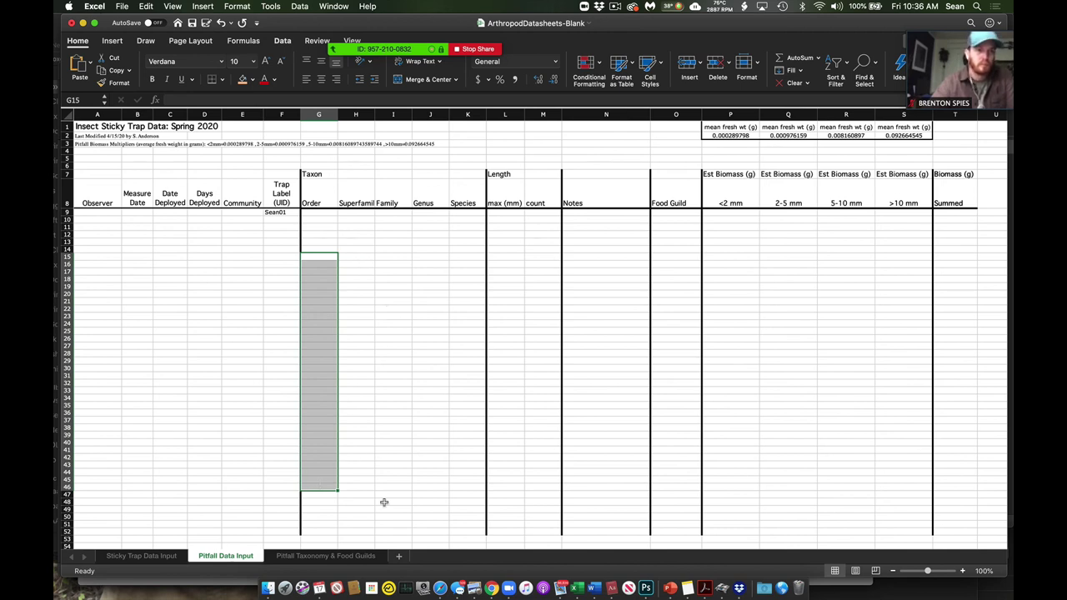
# - Copy Coleoptera, Cantharidae, Cantharis, consors from A7:D7 of the Pitfall Taxonomy & Food Guilds sheet
pyautogui.click(345, 554)
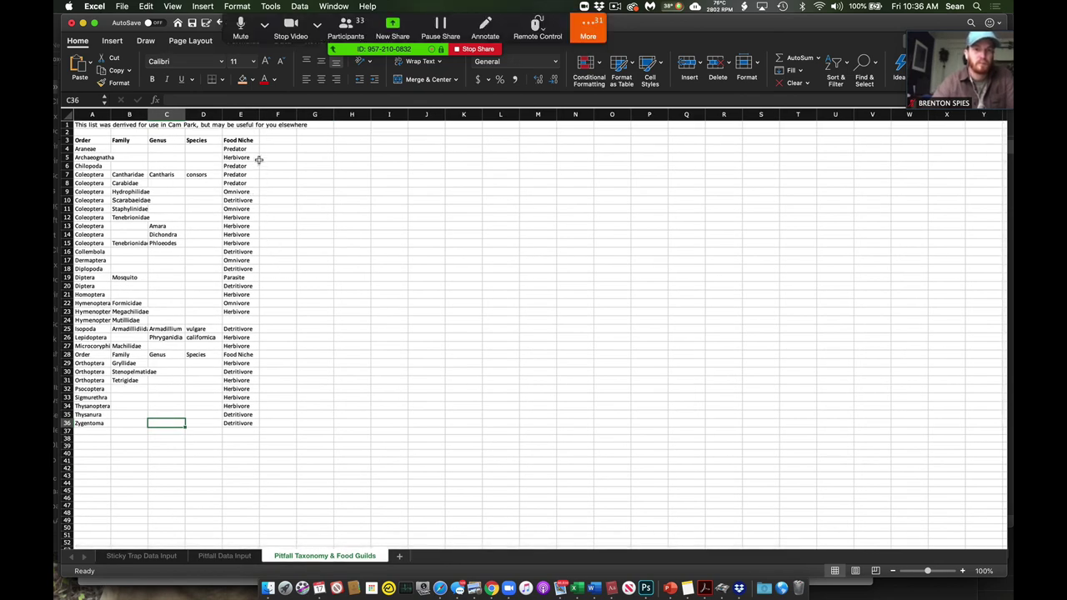
pyautogui.moveTo(249, 146); pyautogui.dragTo(239, 389)
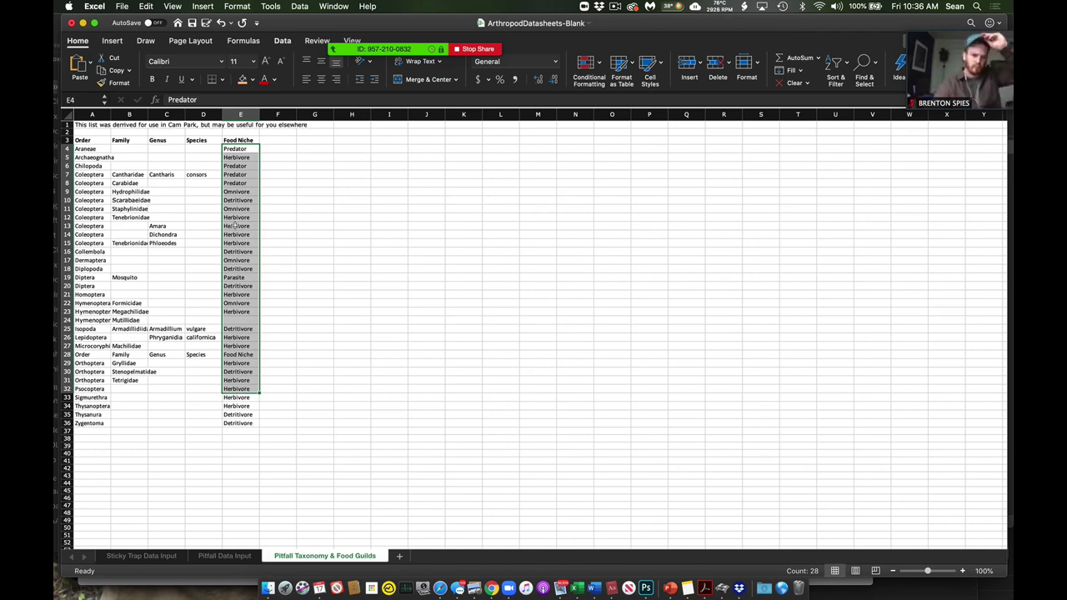
pyautogui.moveTo(99, 174); pyautogui.dragTo(194, 173)
pyautogui.press('super+c')
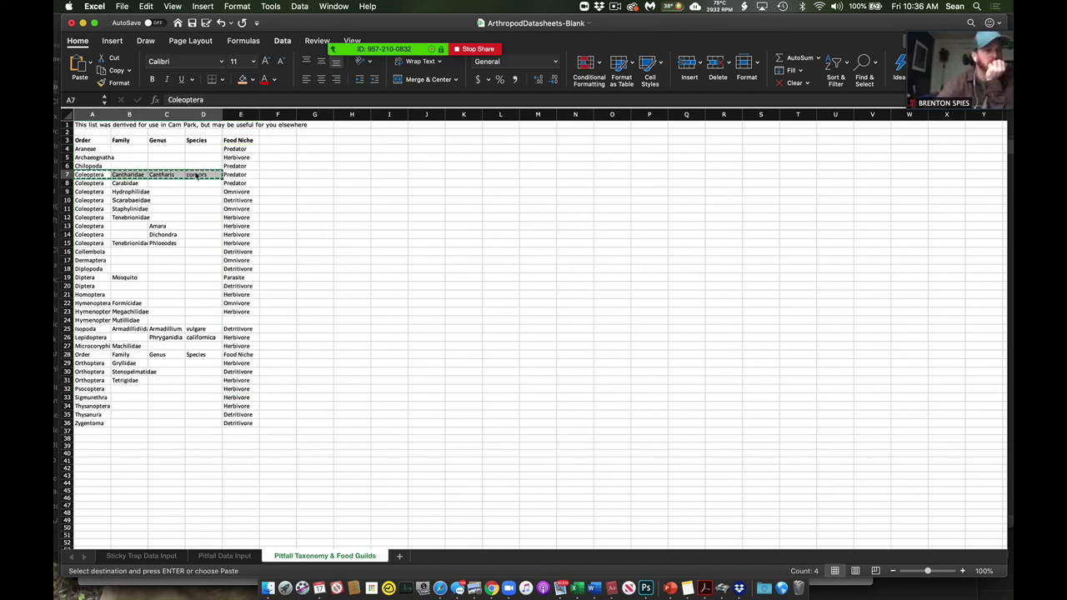
# - Paste the copied taxon names into row 9 starting at G9
pyautogui.click(221, 555)
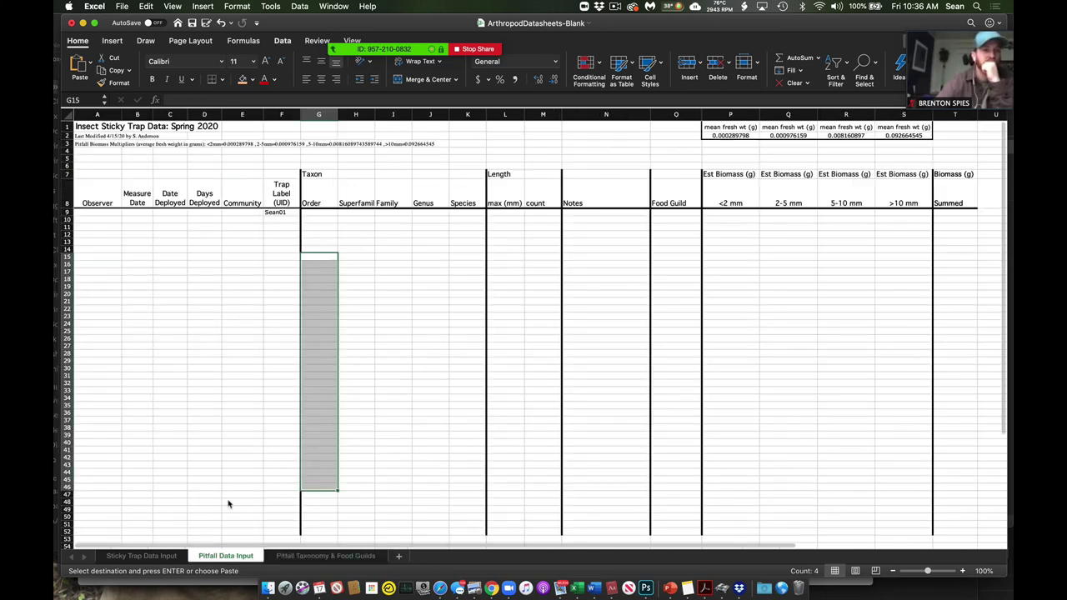
pyautogui.click(321, 214)
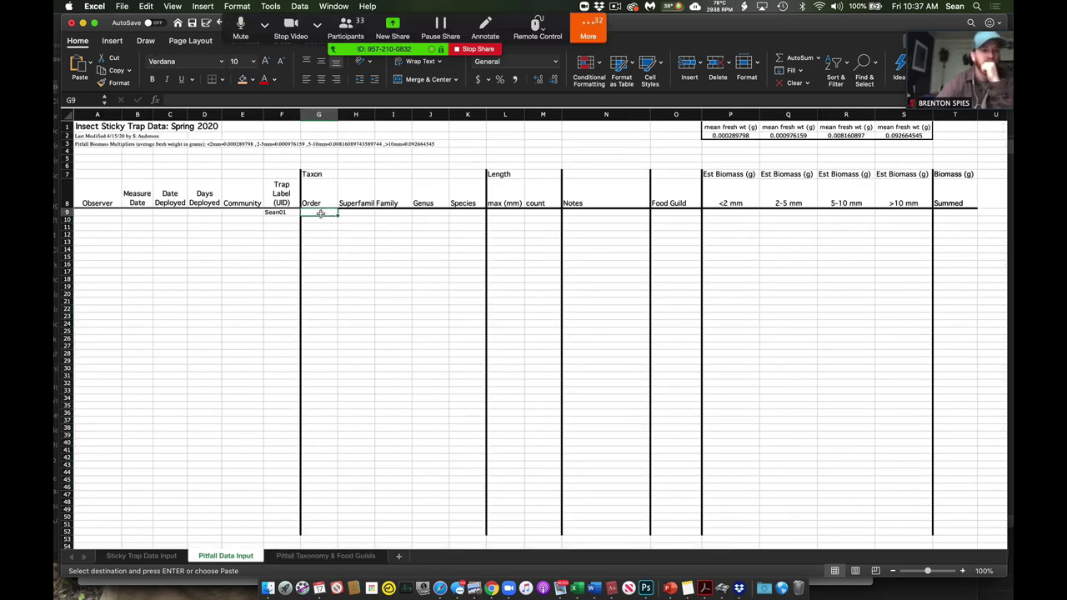
pyautogui.press('super+v')
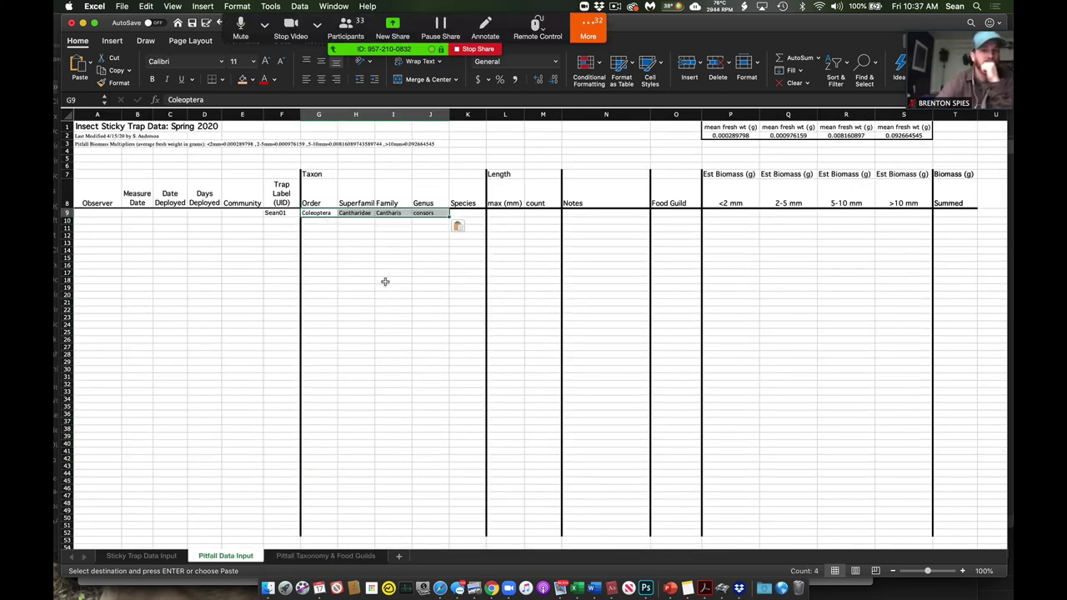
pyautogui.click(388, 280)
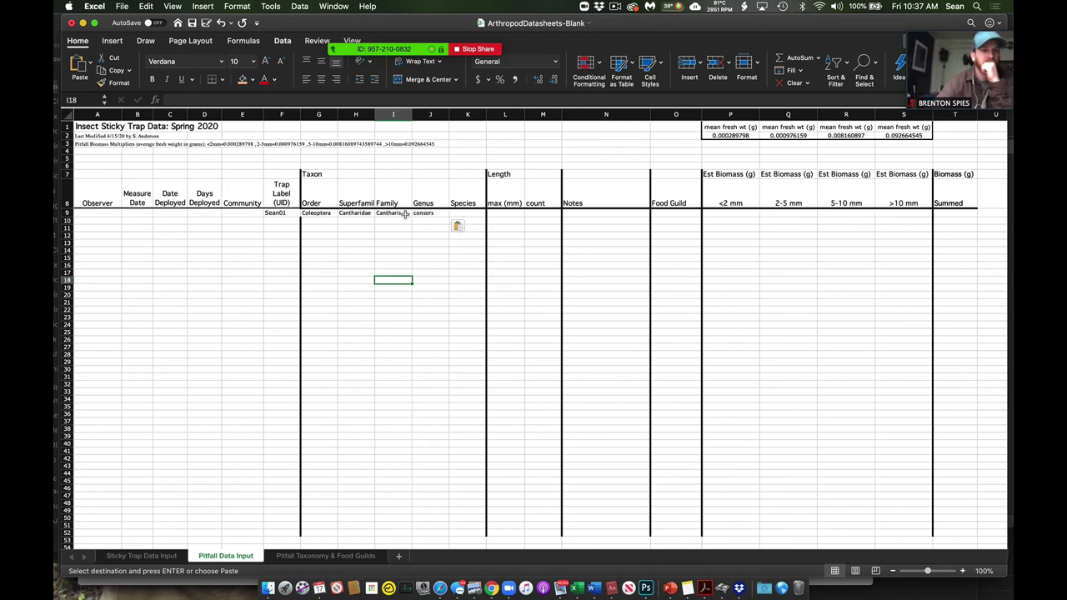
# - Shift Cantharis and consors into Genus and Species, and Cantharidae into Family
pyautogui.moveTo(405, 213); pyautogui.dragTo(424, 214)
pyautogui.press('cmd+c')
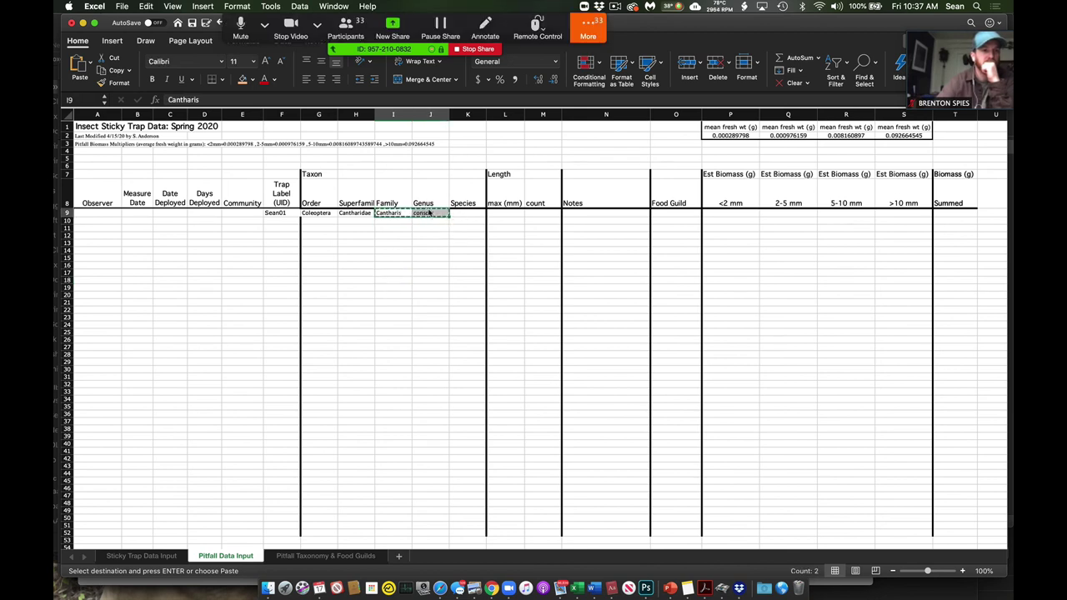
pyautogui.click(426, 213)
pyautogui.press('cmd+v')
pyautogui.click(434, 227)
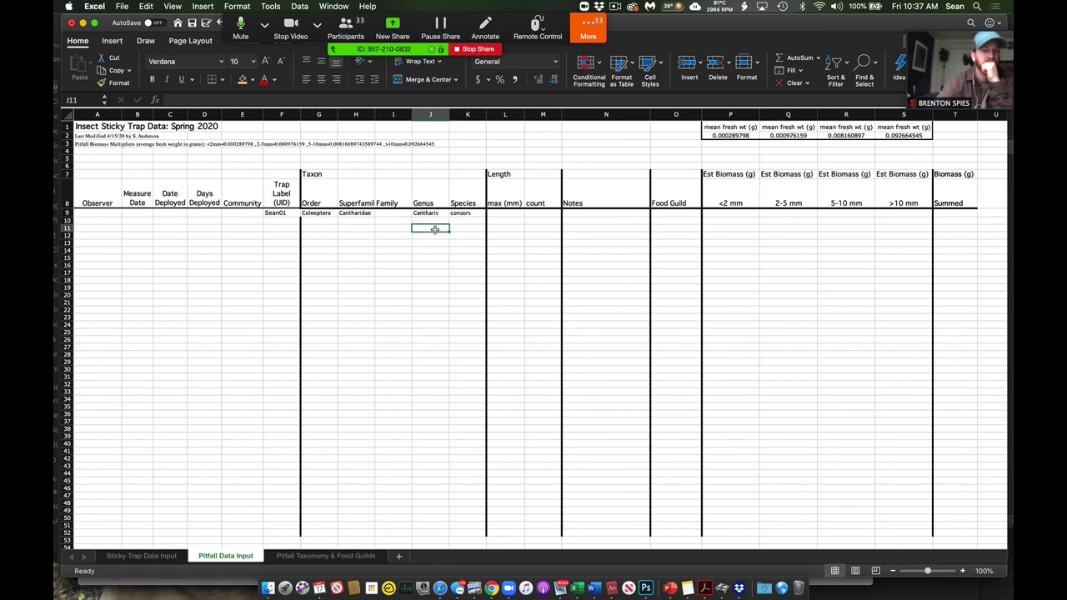
pyautogui.click(371, 214)
pyautogui.press('cmd+c')
pyautogui.click(388, 213)
pyautogui.press('cmd+v')
pyautogui.click(419, 263)
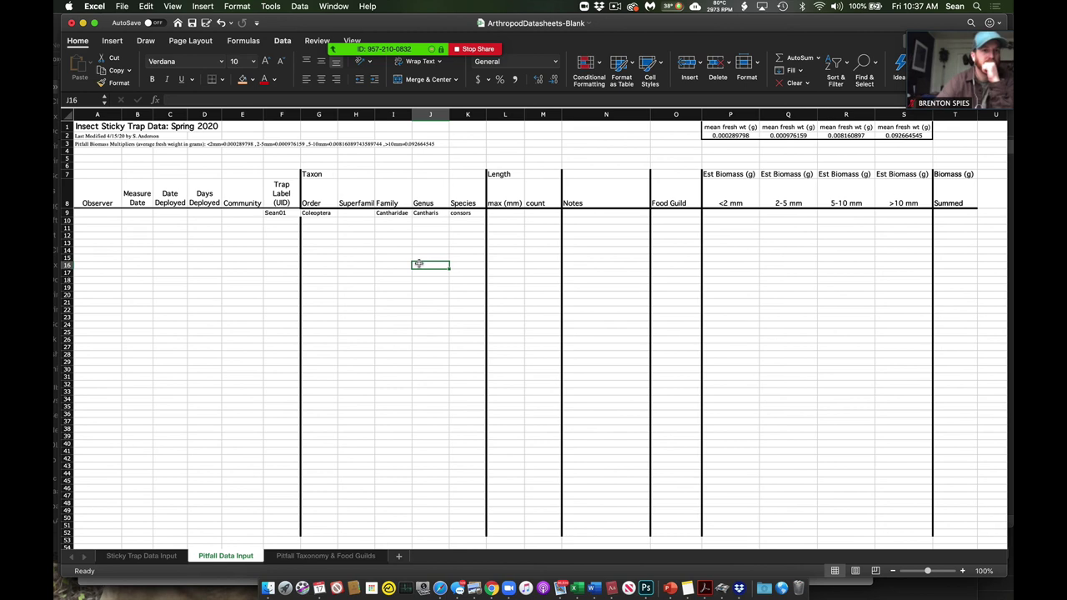
pyautogui.click(504, 213)
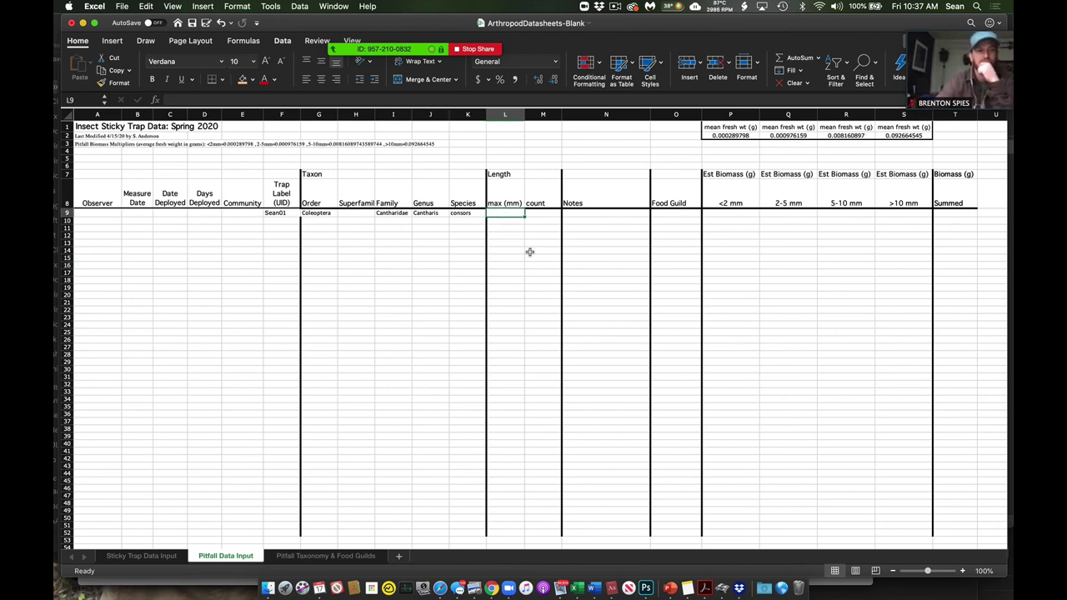
# - Record a max length of 5 in L9 and a count of 24 in M9
pyautogui.write('5')
pyautogui.press('Return')
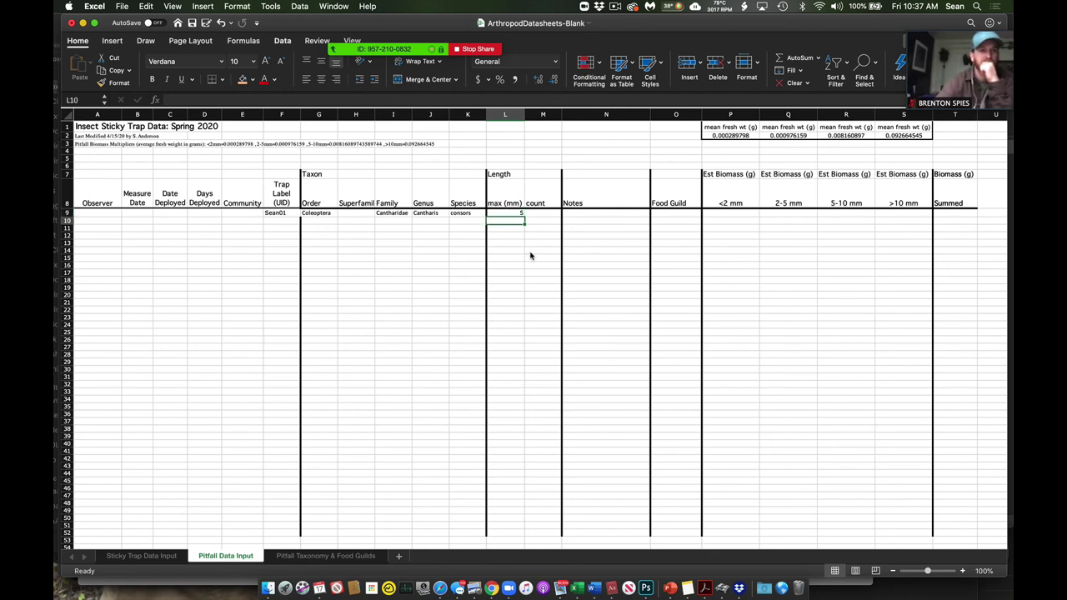
pyautogui.press('Up')
pyautogui.press('Right')
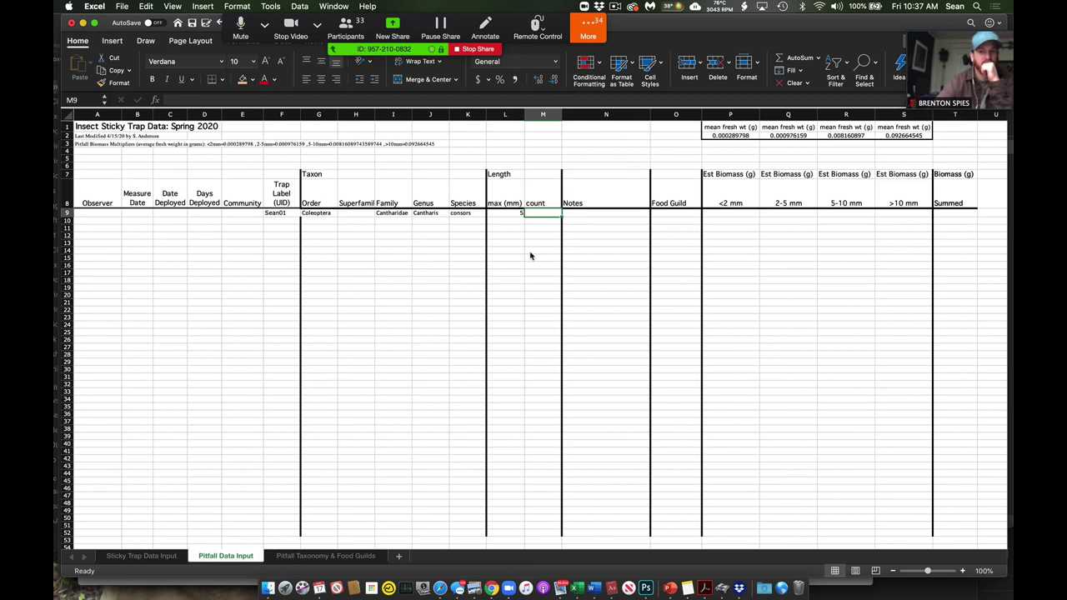
pyautogui.write('2')
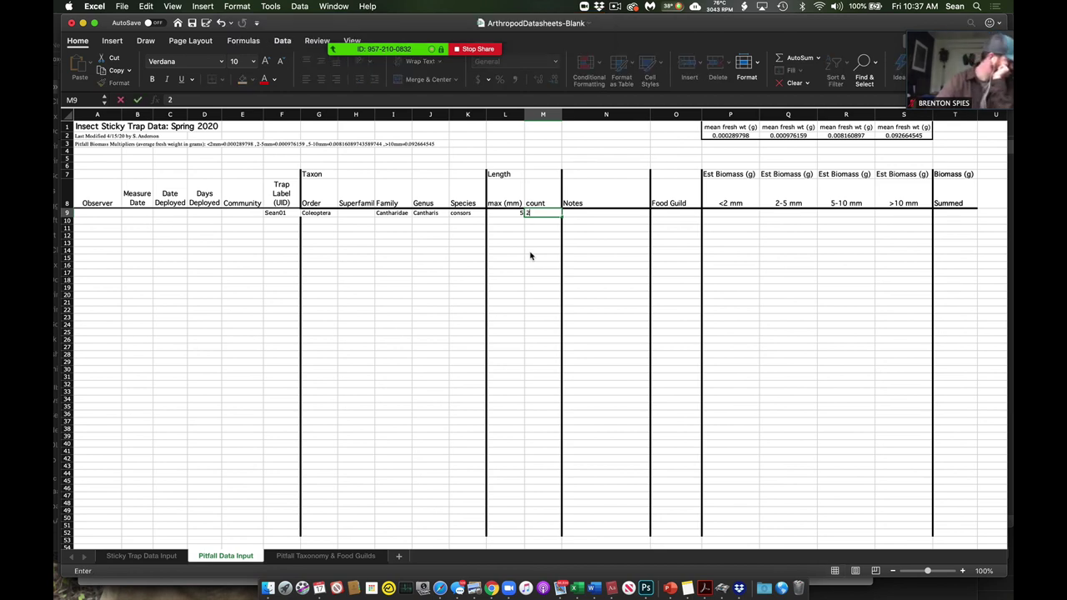
pyautogui.write('4')
pyautogui.press('Return')
pyautogui.press('Up')
pyautogui.press('Right')
pyautogui.press('Right')
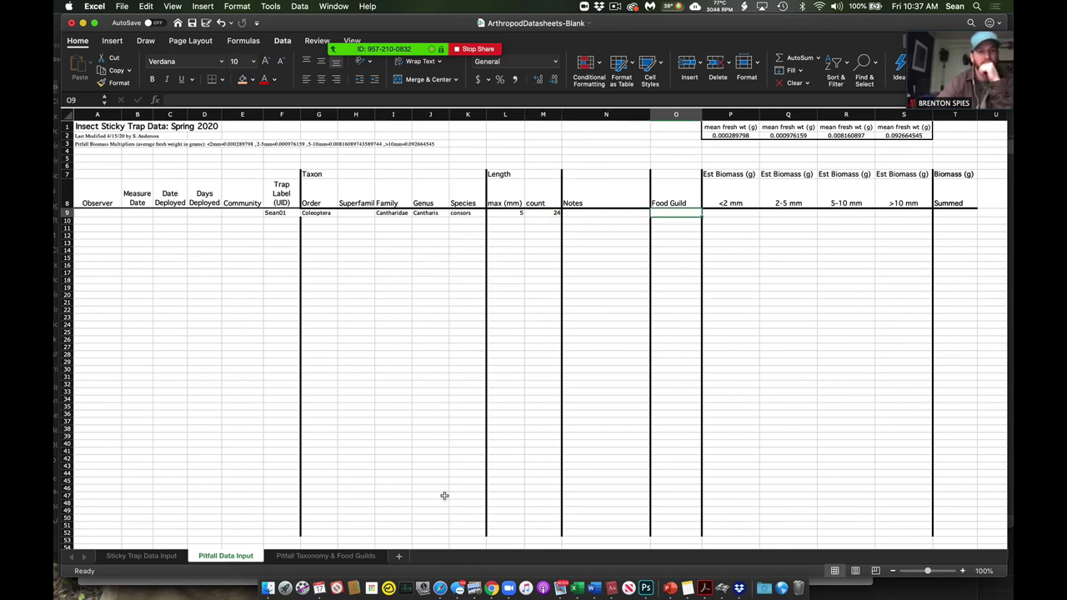
# - After checking the taxonomy sheet, enter predator as row 9's Food Guild in O9
pyautogui.click(325, 556)
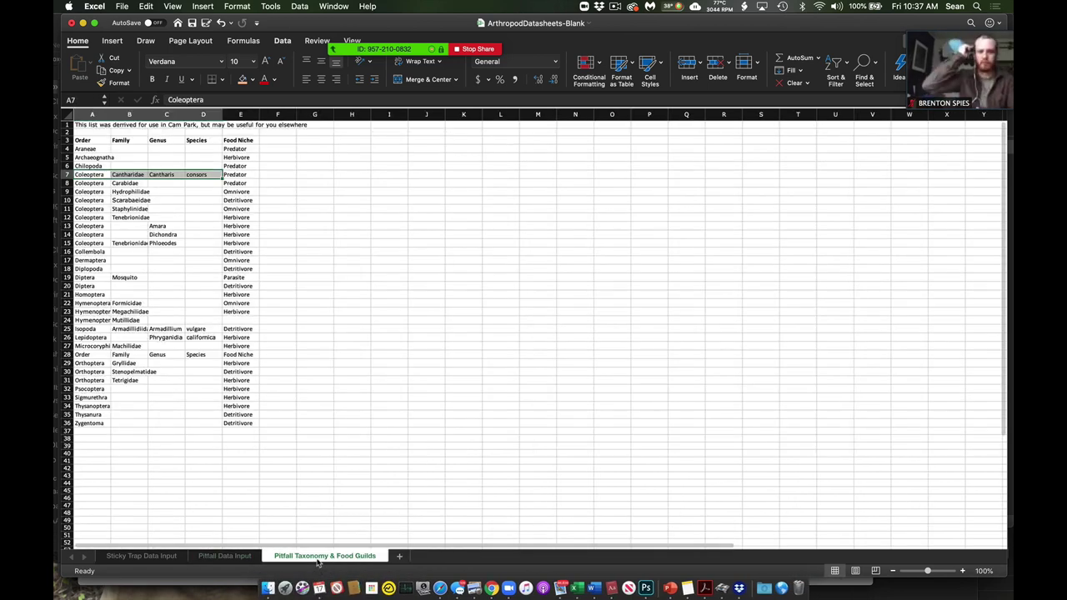
pyautogui.click(219, 556)
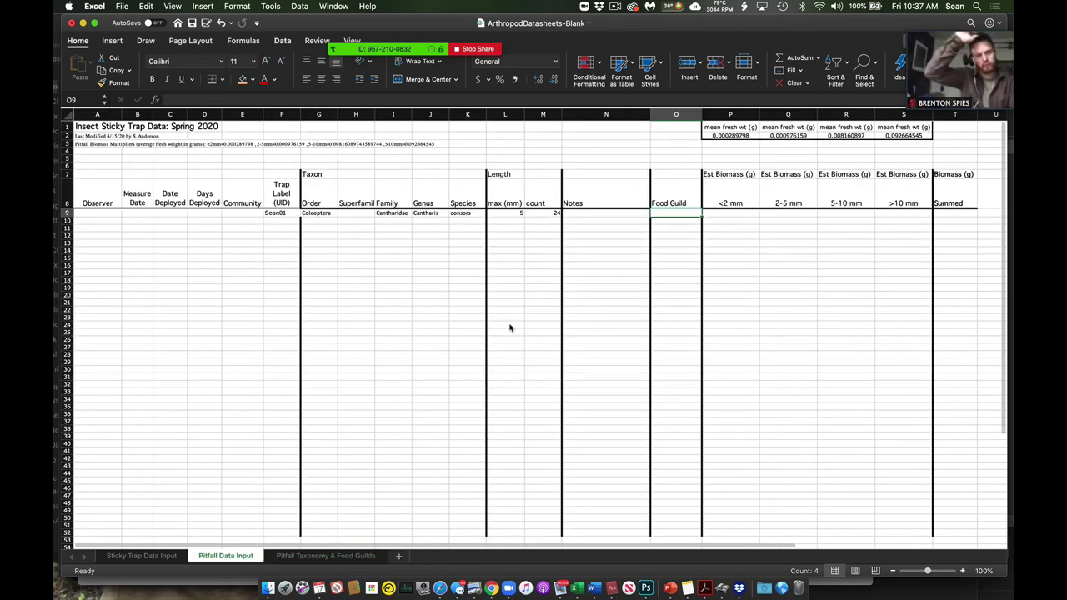
pyautogui.write('predator')
pyautogui.press('Return')
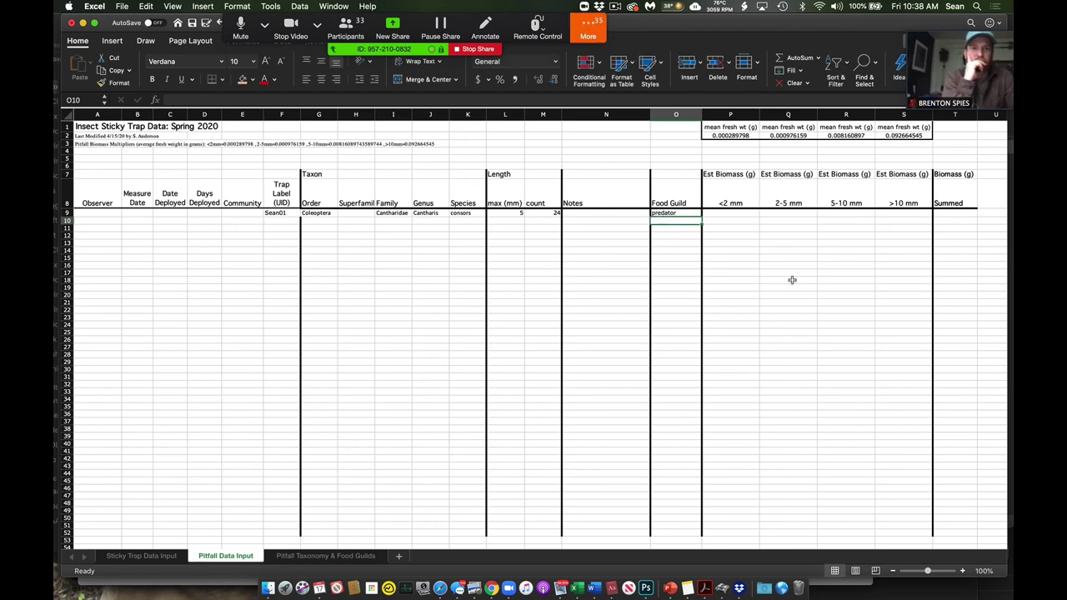
# - Select row 9's four estimated biomass cells P9:S9
pyautogui.hscroll(3, 792, 280)
pyautogui.hscroll(1, 792, 280)
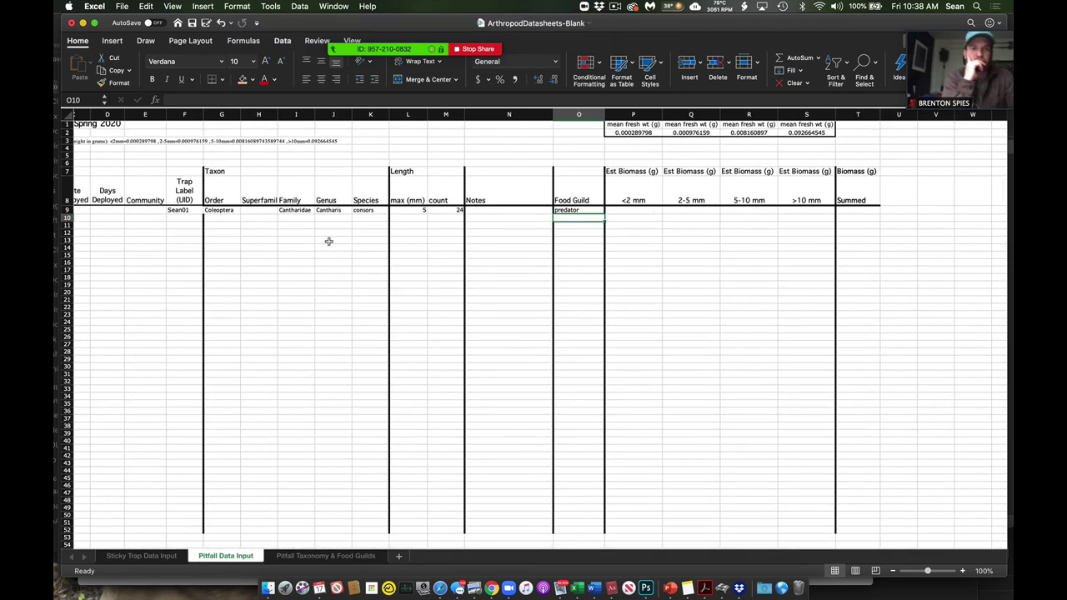
pyautogui.click(421, 210)
pyautogui.click(659, 212)
pyautogui.moveTo(664, 211); pyautogui.dragTo(784, 214)
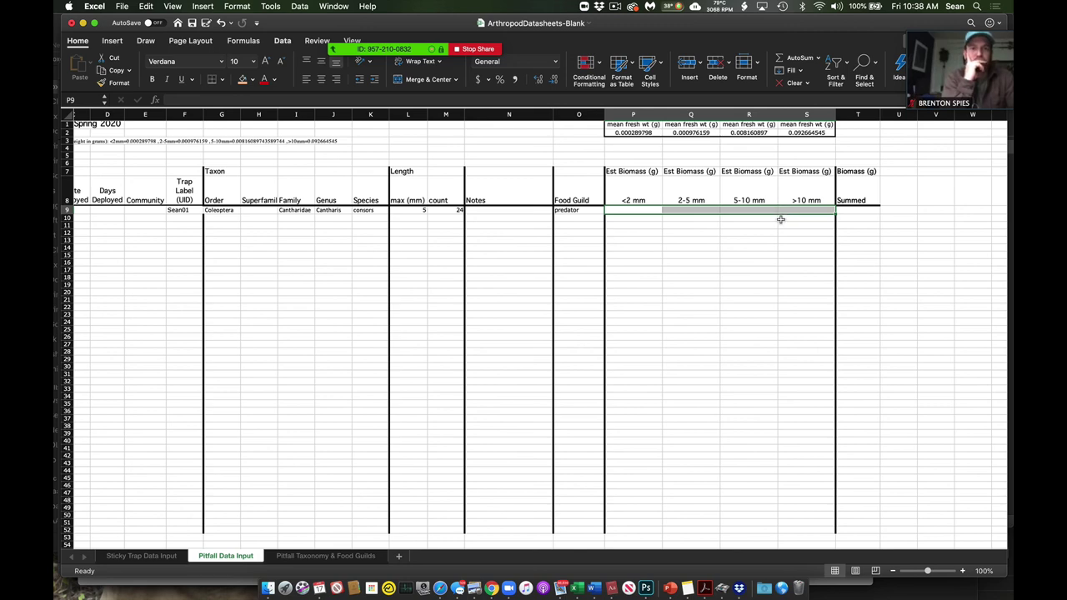
pyautogui.hscroll(-3, 781, 219)
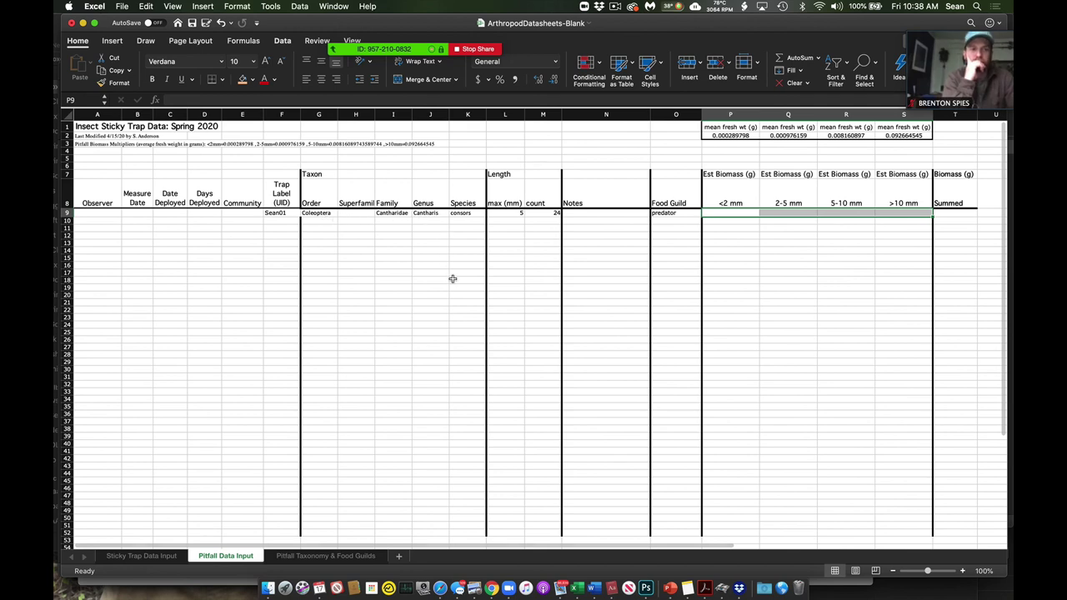